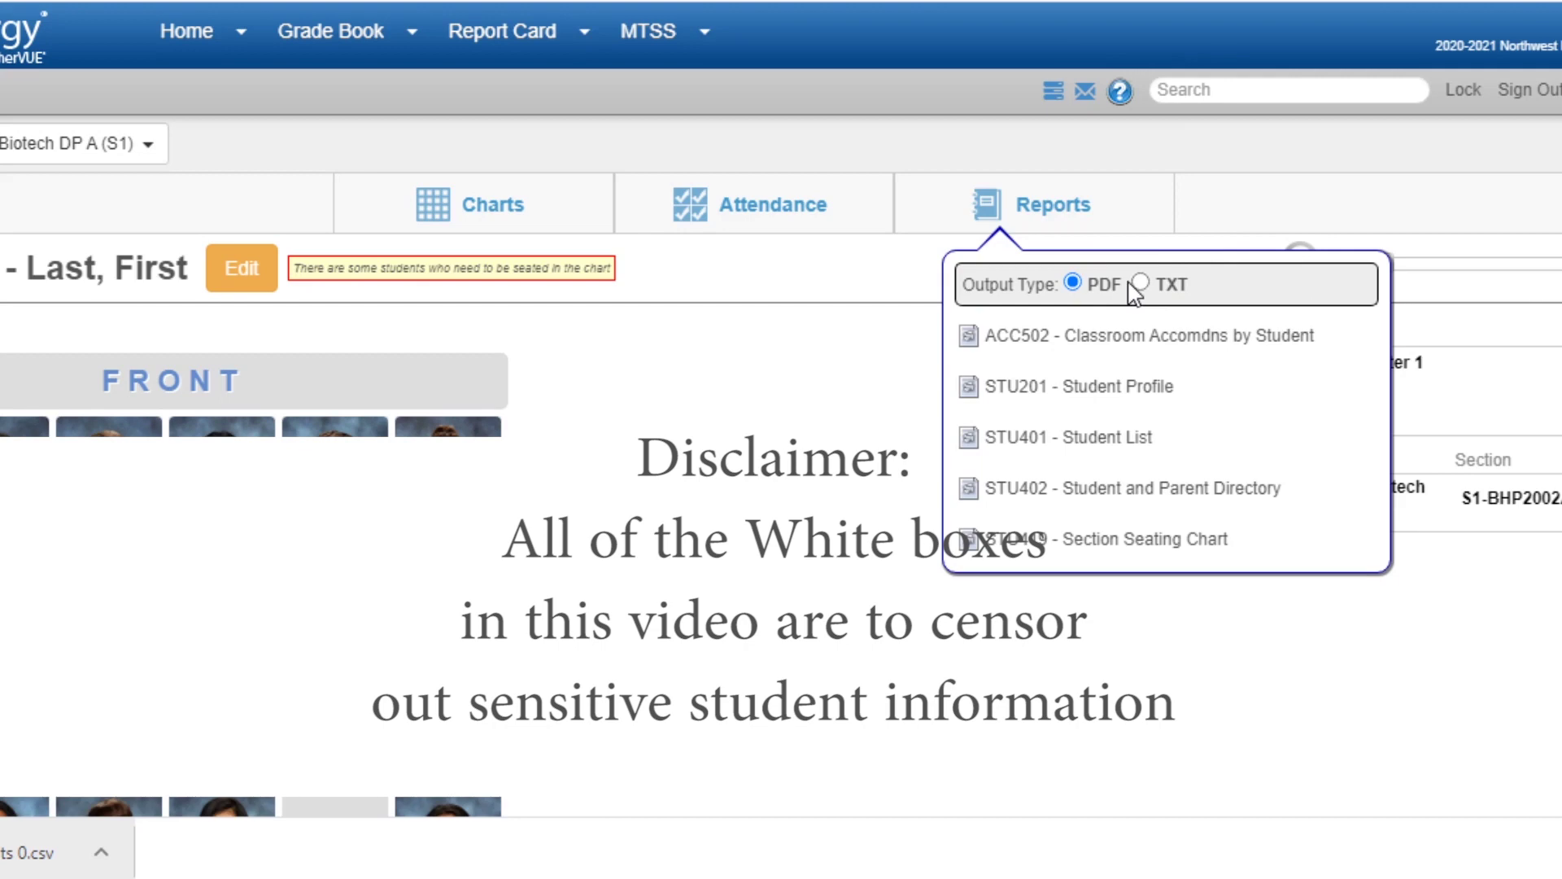
- Run the STU401 - Student List report for the Biotech class with TXT output
{"action": "left_click", "coordinate": [688, 389]}
{"action": "left_click", "coordinate": [81, 143]}
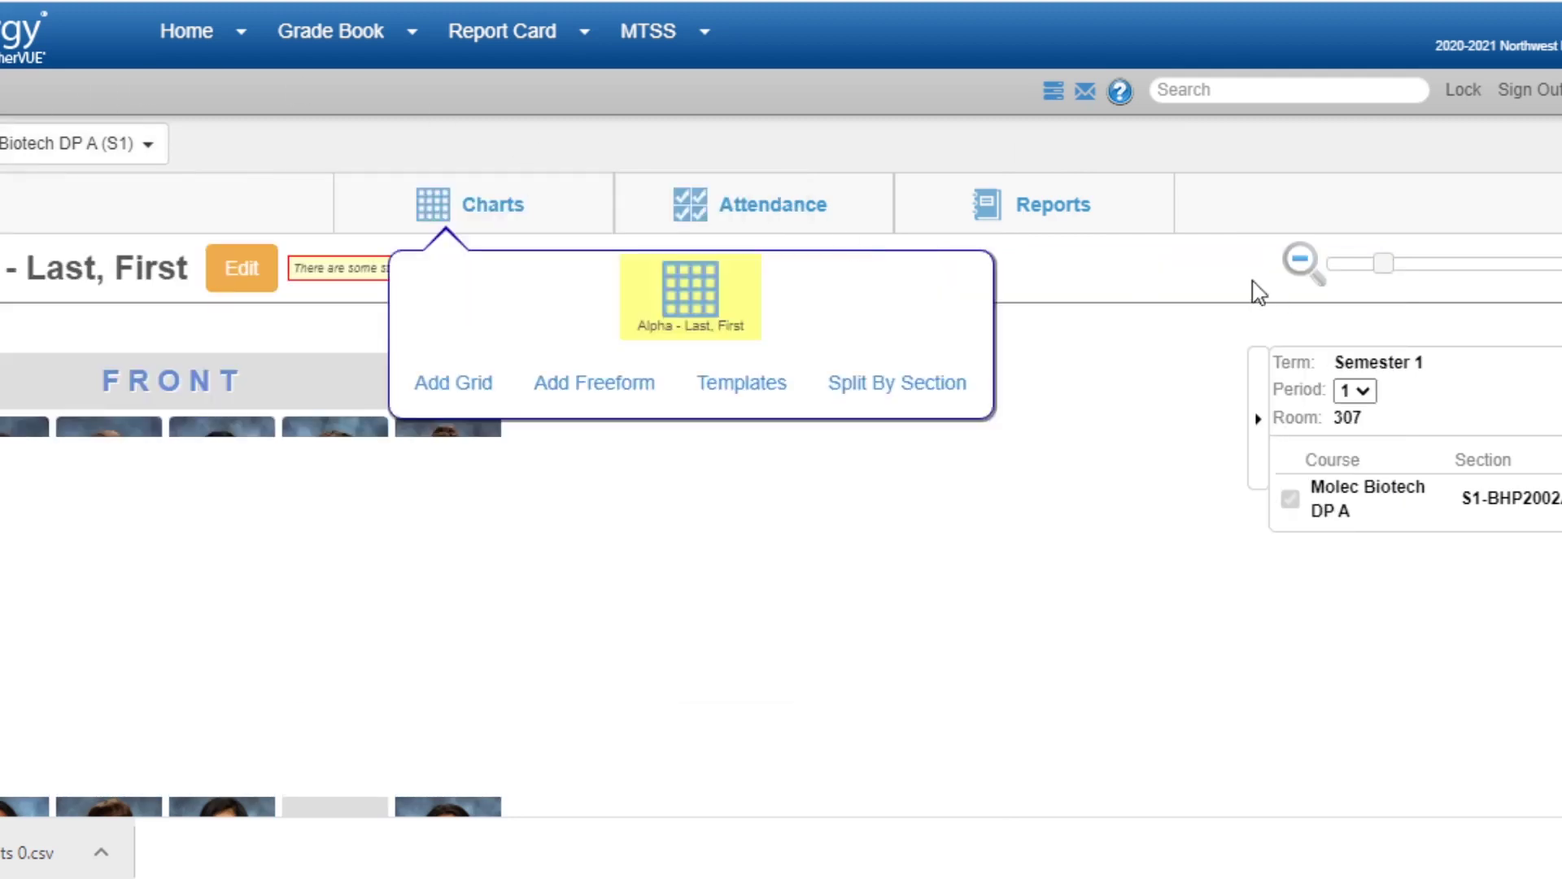
{"action": "mouse_move", "coordinate": [1036, 223]}
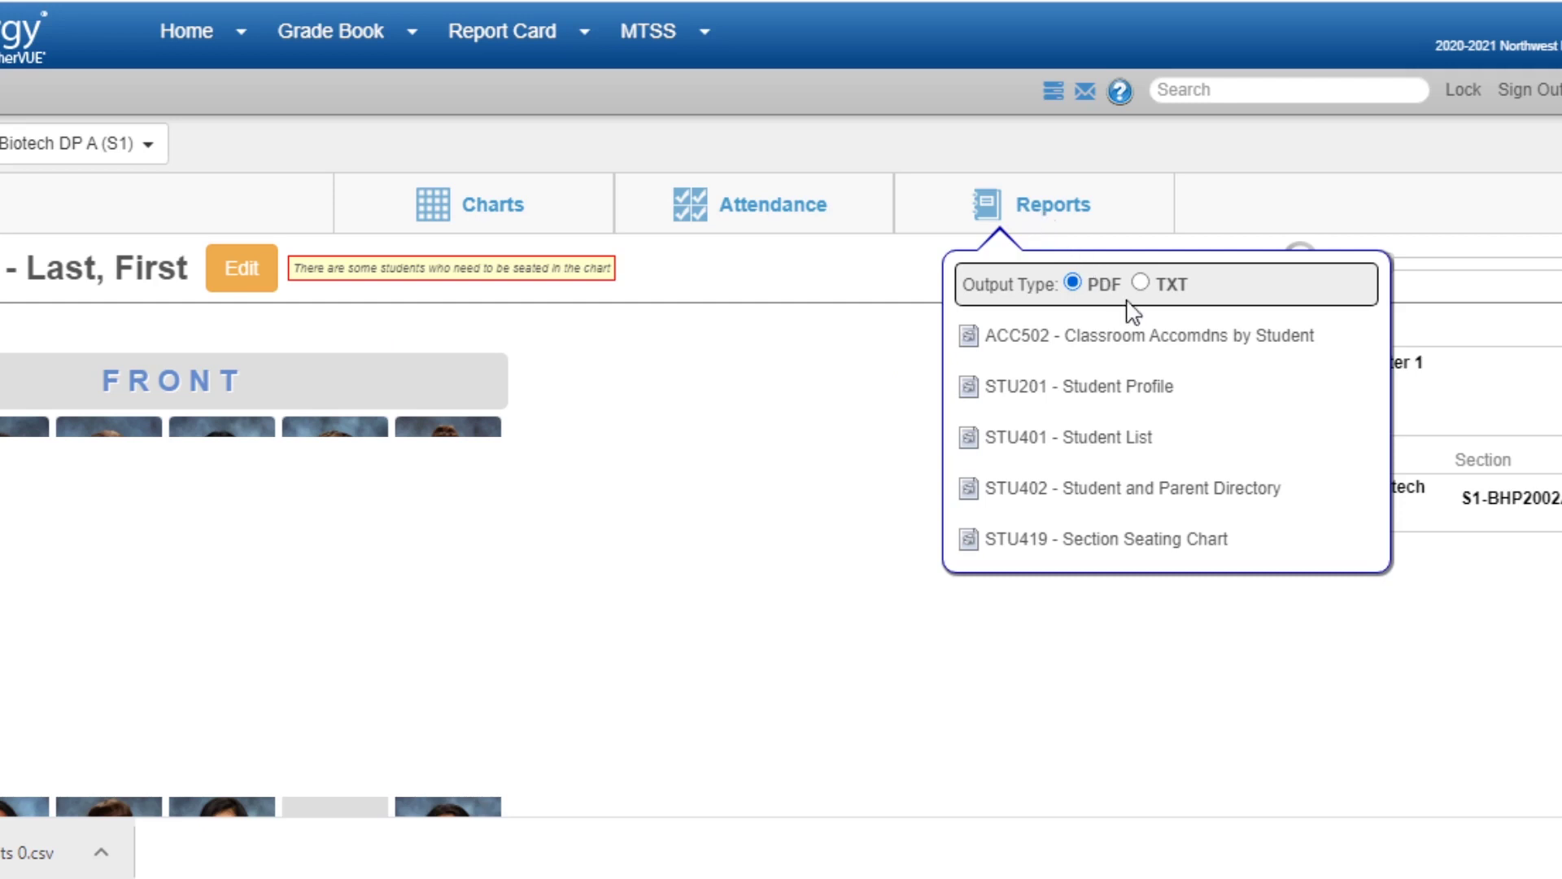
{"action": "left_click", "coordinate": [1098, 443]}
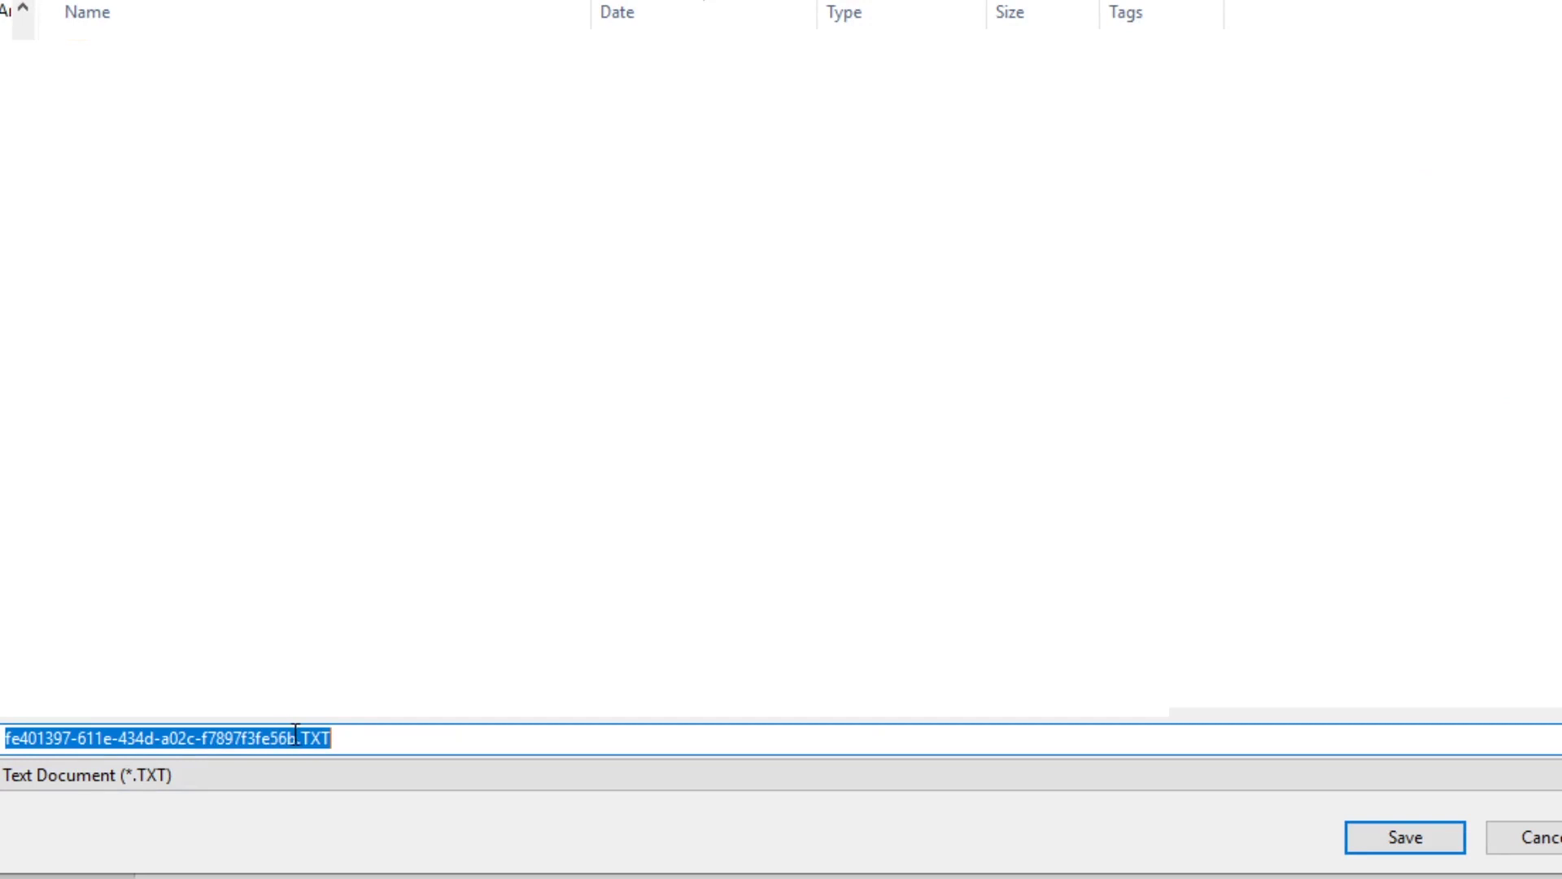
- Save the exported student list as biotech ids.TXT
{"action": "left_click", "coordinate": [297, 737]}
{"action": "key", "text": "shift+Home"}
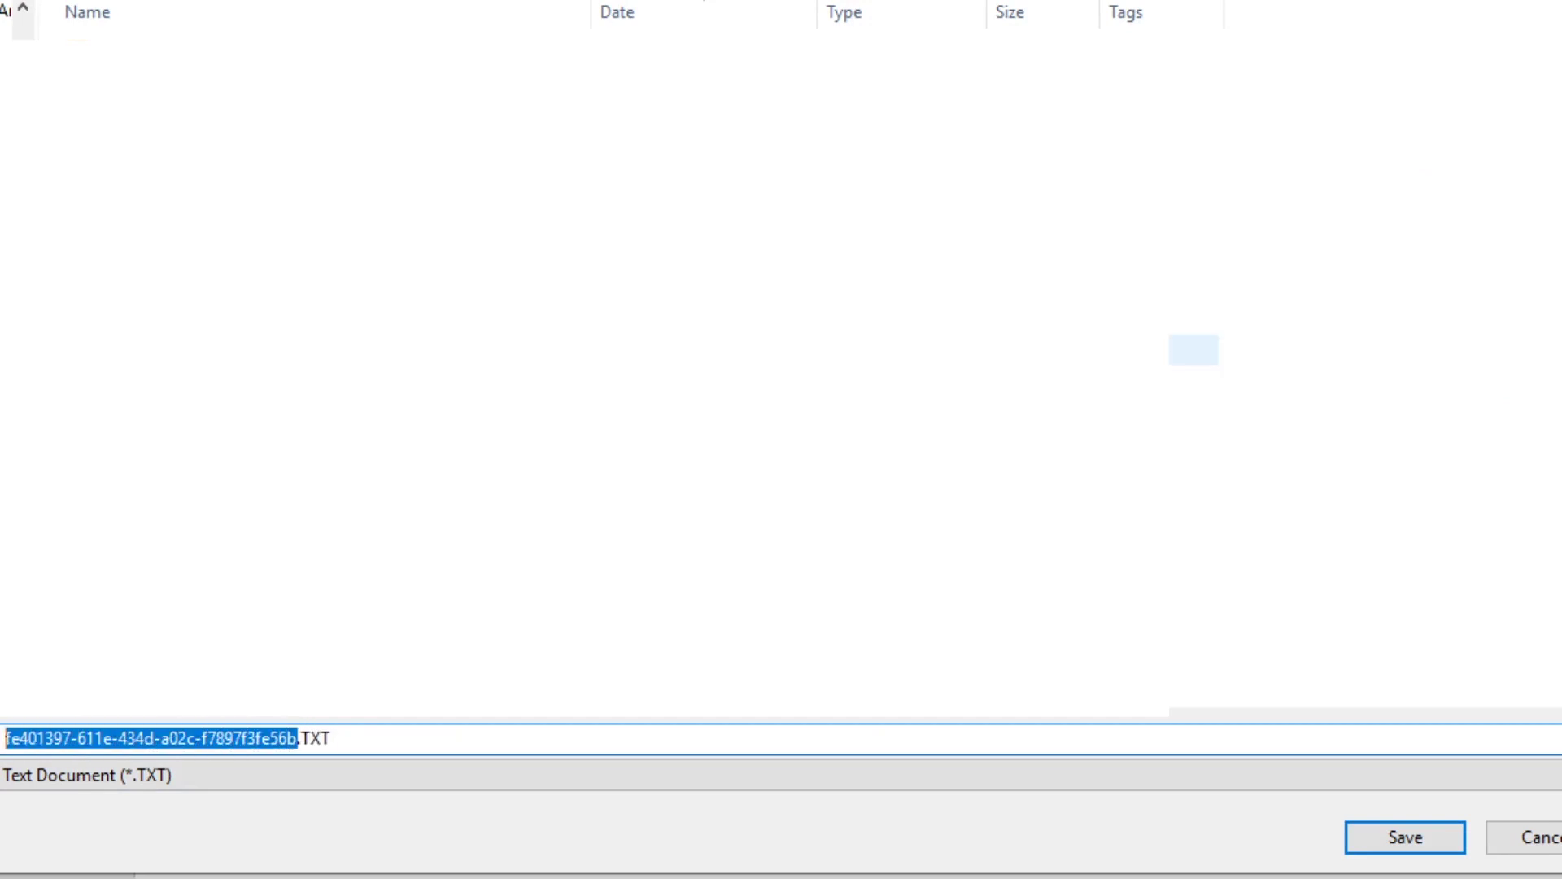
{"action": "type", "text": "biotech ids"}
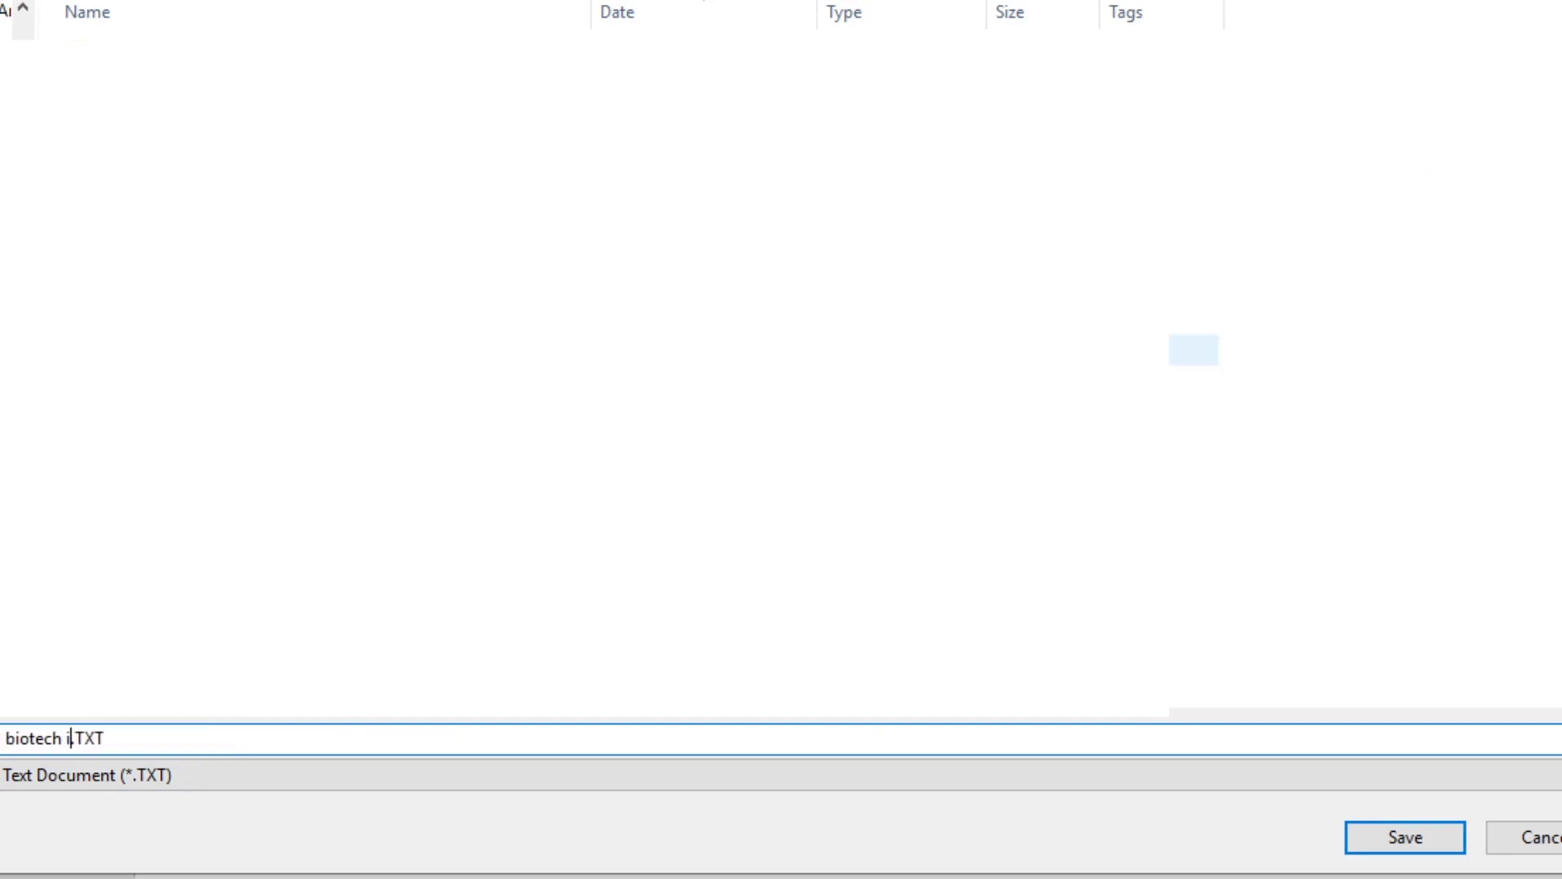
{"action": "key", "text": "Return"}
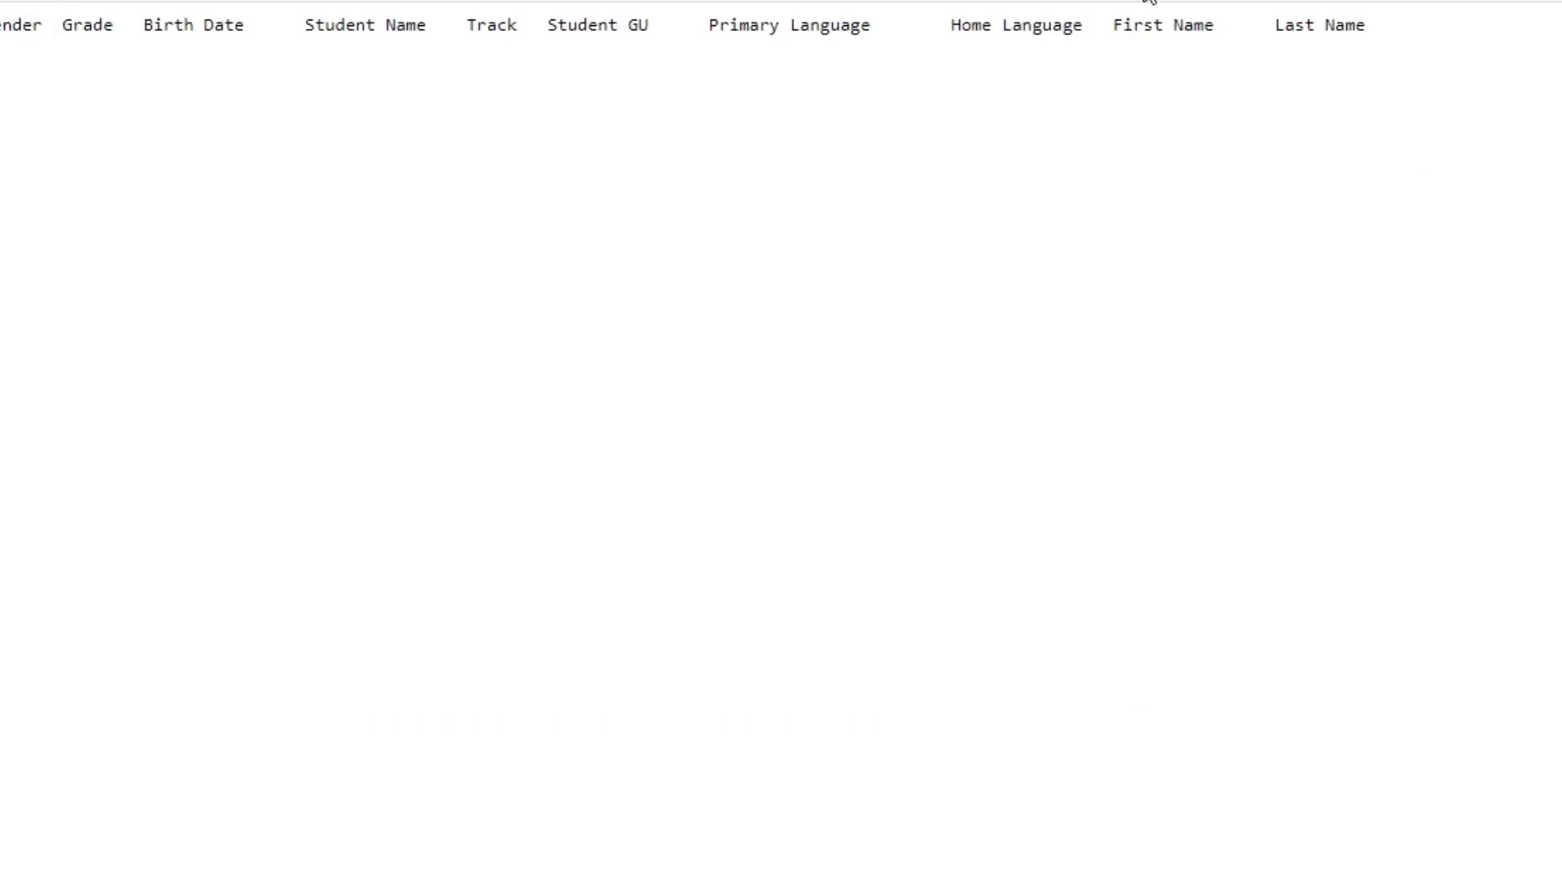
- Return to TeacherVUE, open the Grade Book for Molec Biotech DP A, and display its class focus list
{"action": "key", "text": "alt+Tab"}
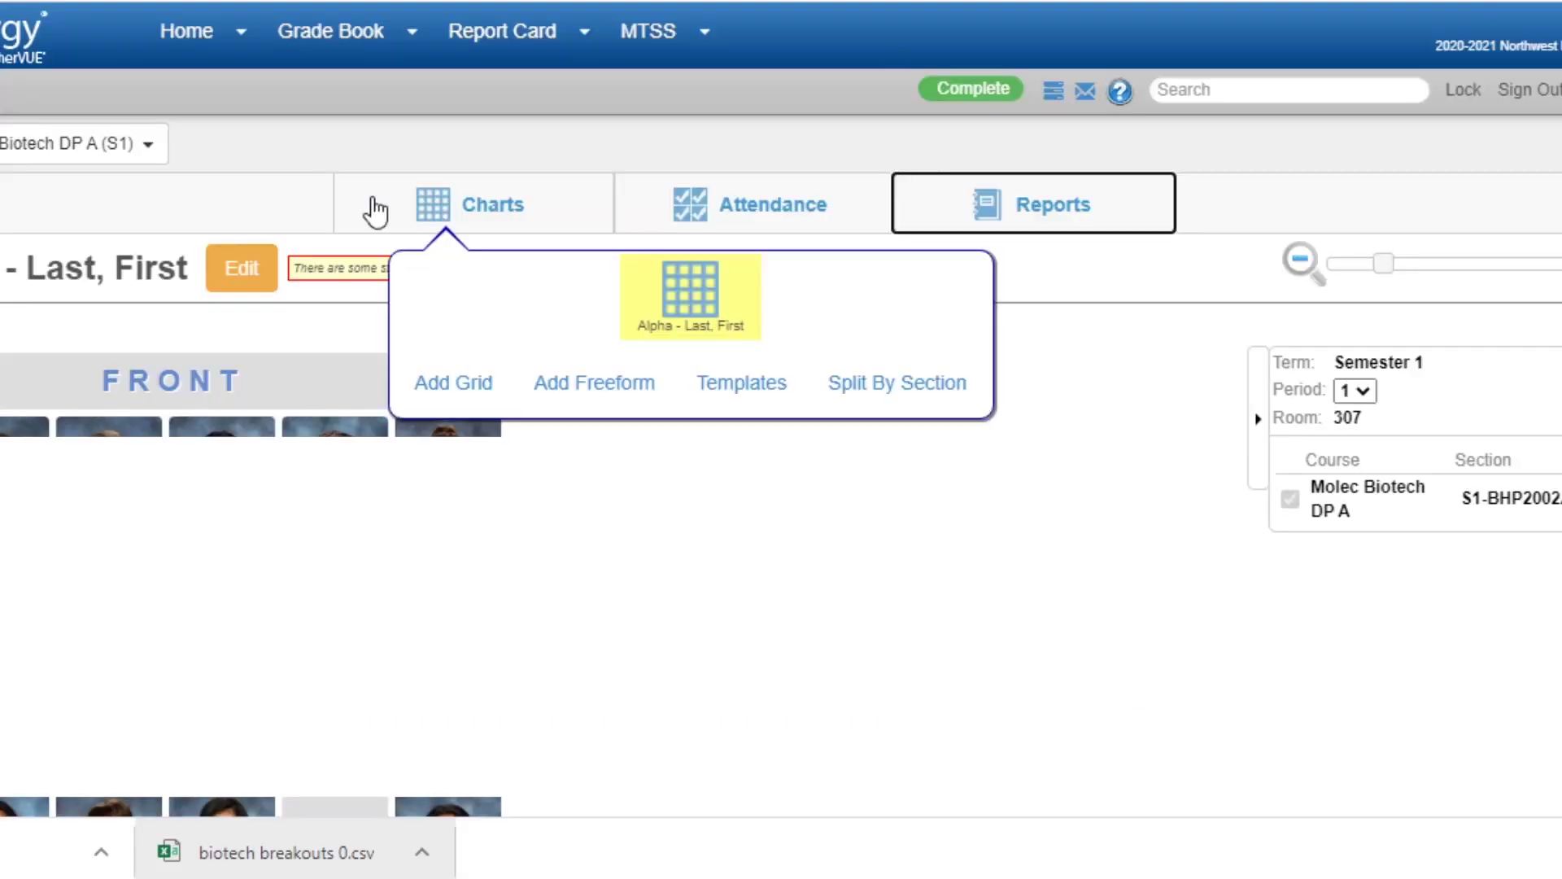
{"action": "left_click", "coordinate": [96, 146]}
{"action": "left_click", "coordinate": [96, 146]}
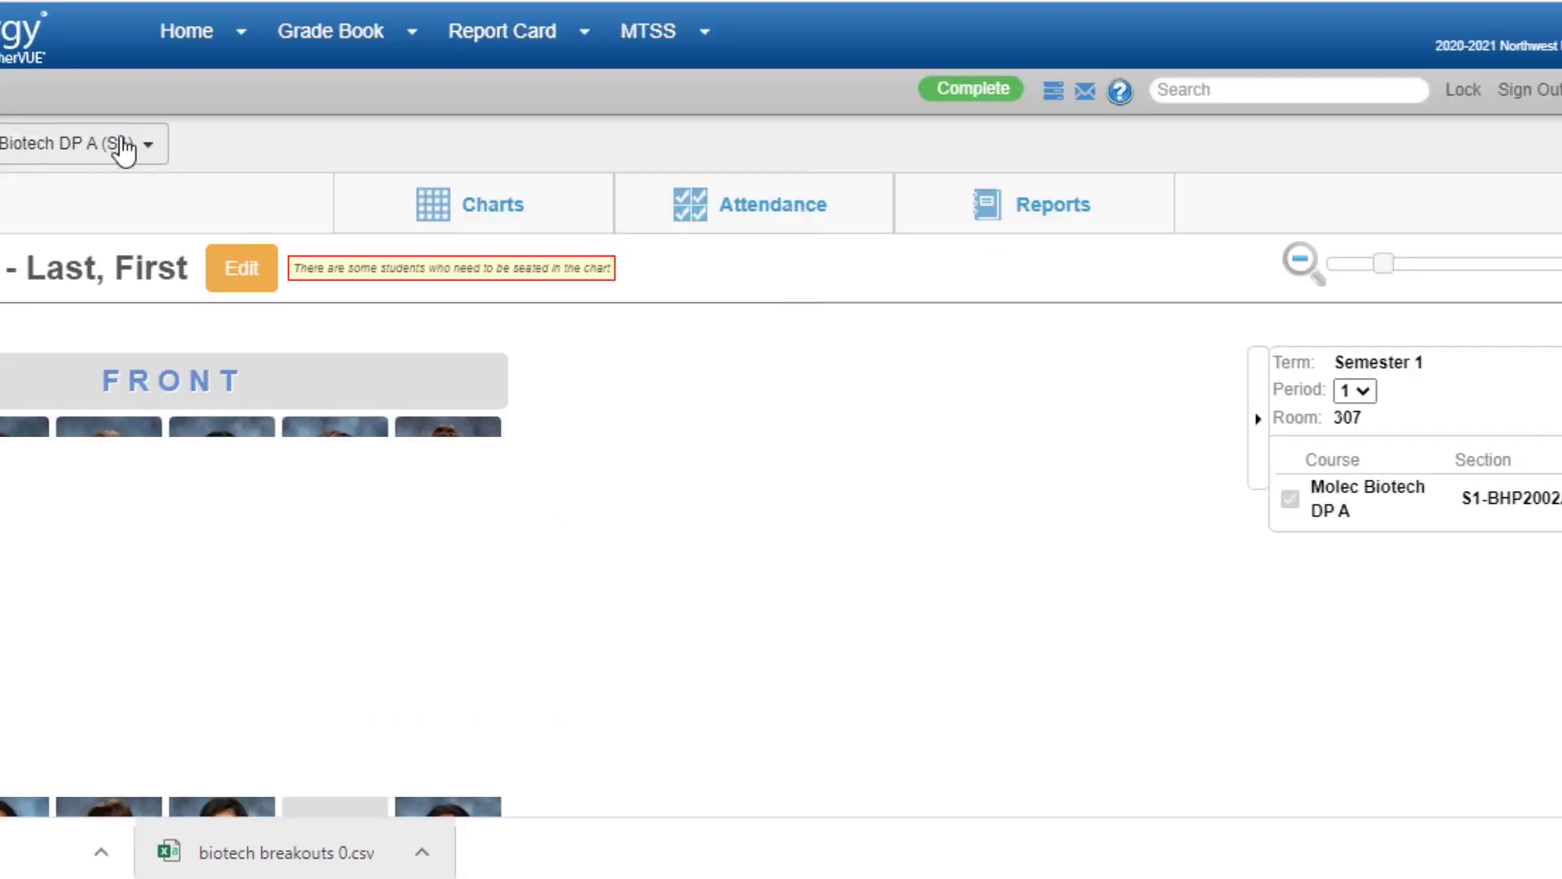
{"action": "left_click", "coordinate": [300, 57]}
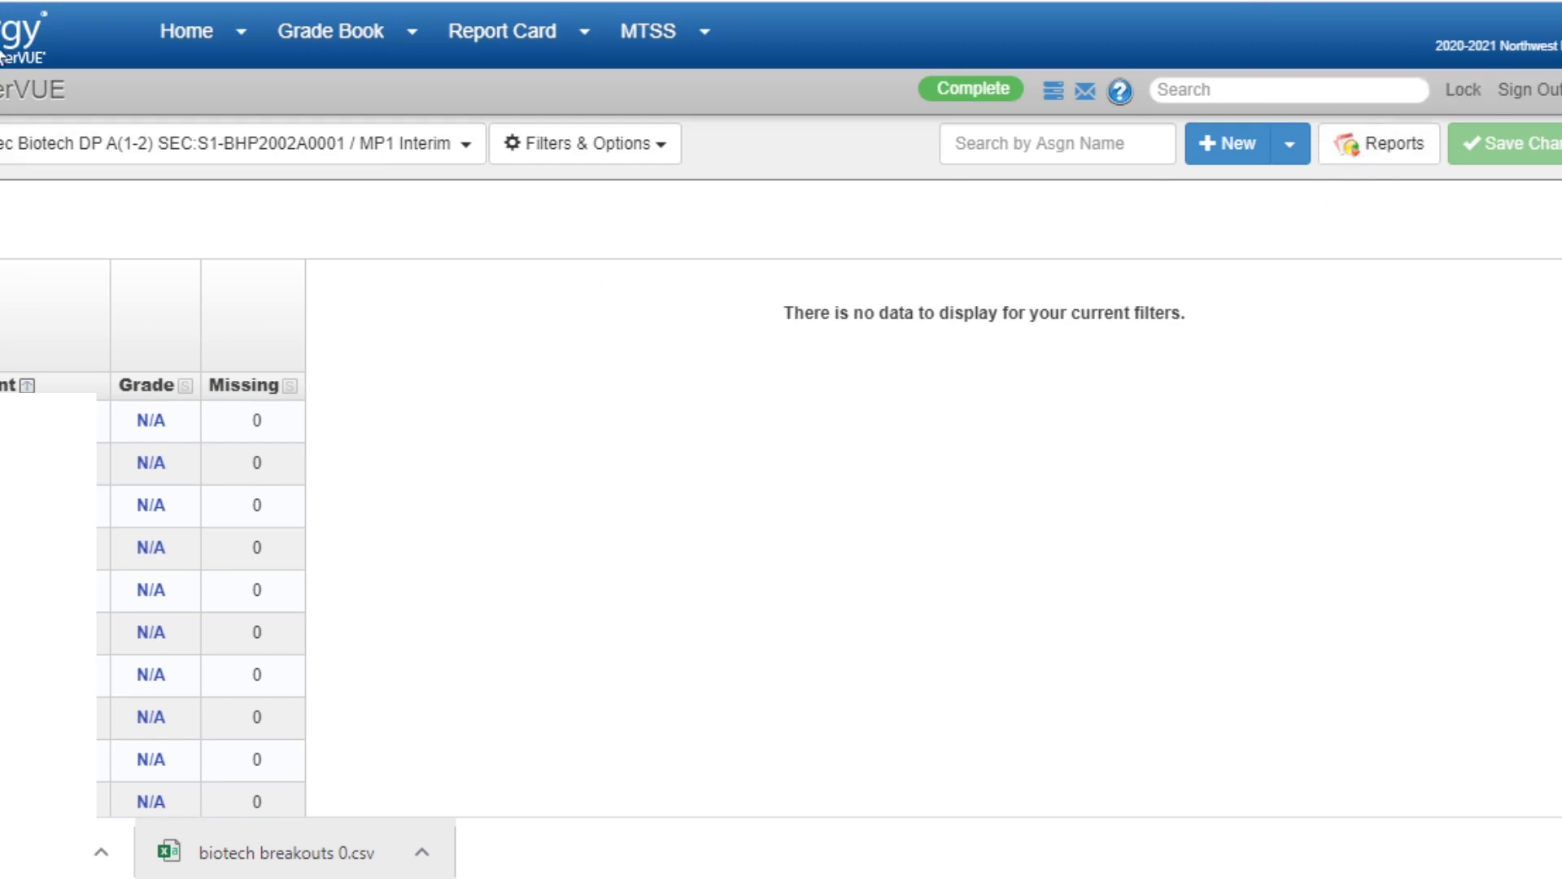
{"action": "left_click", "coordinate": [36, 149]}
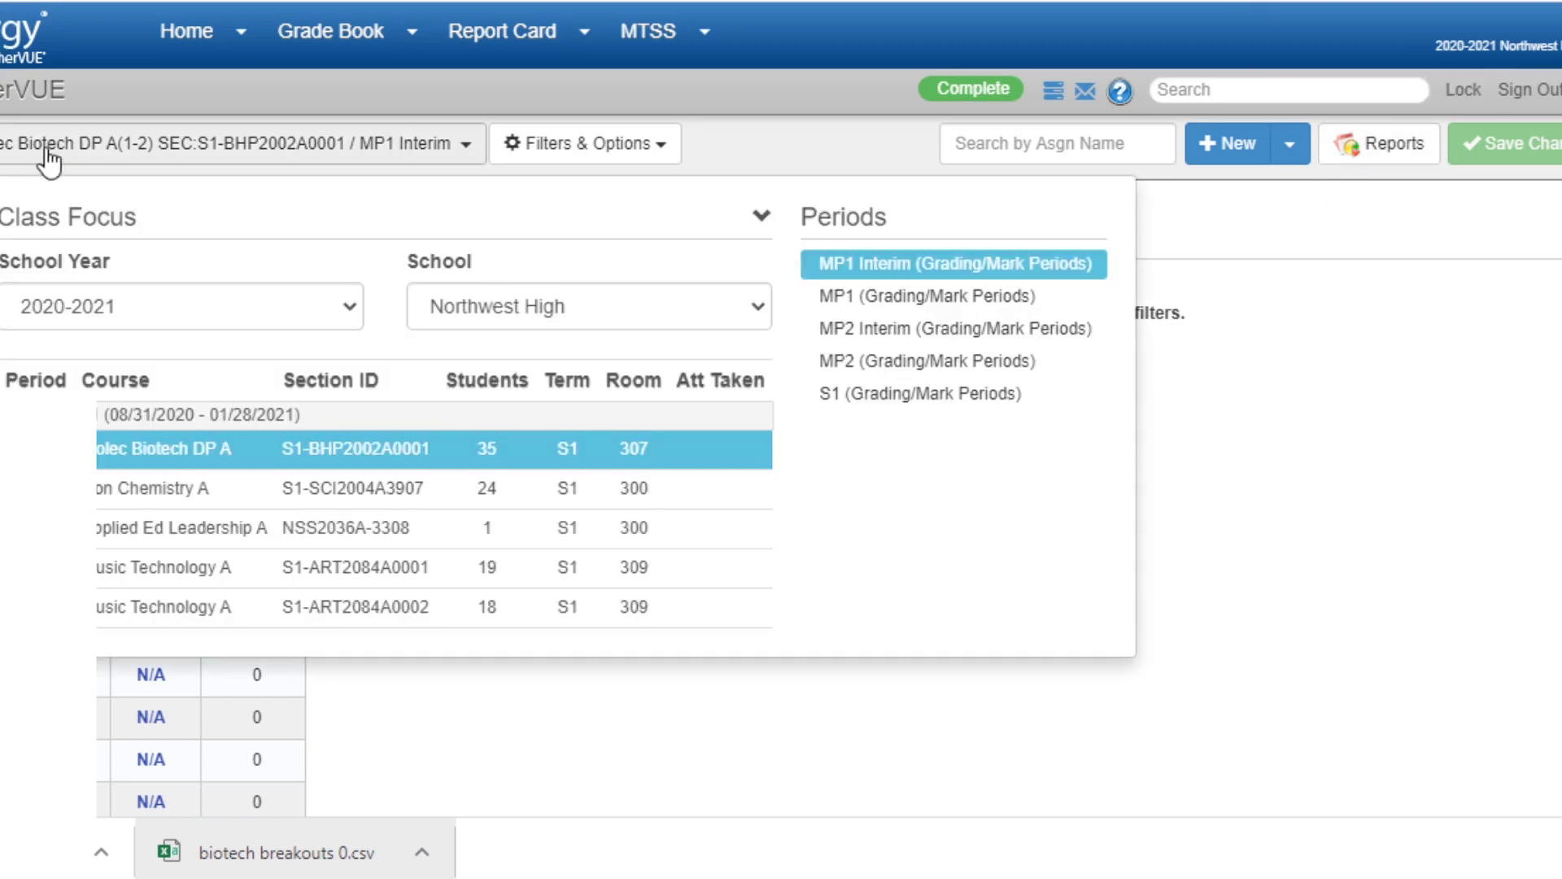
- Run the Print Grade Book report for the current class, output as an XLS excel spreadsheet
{"action": "left_click", "coordinate": [1367, 155]}
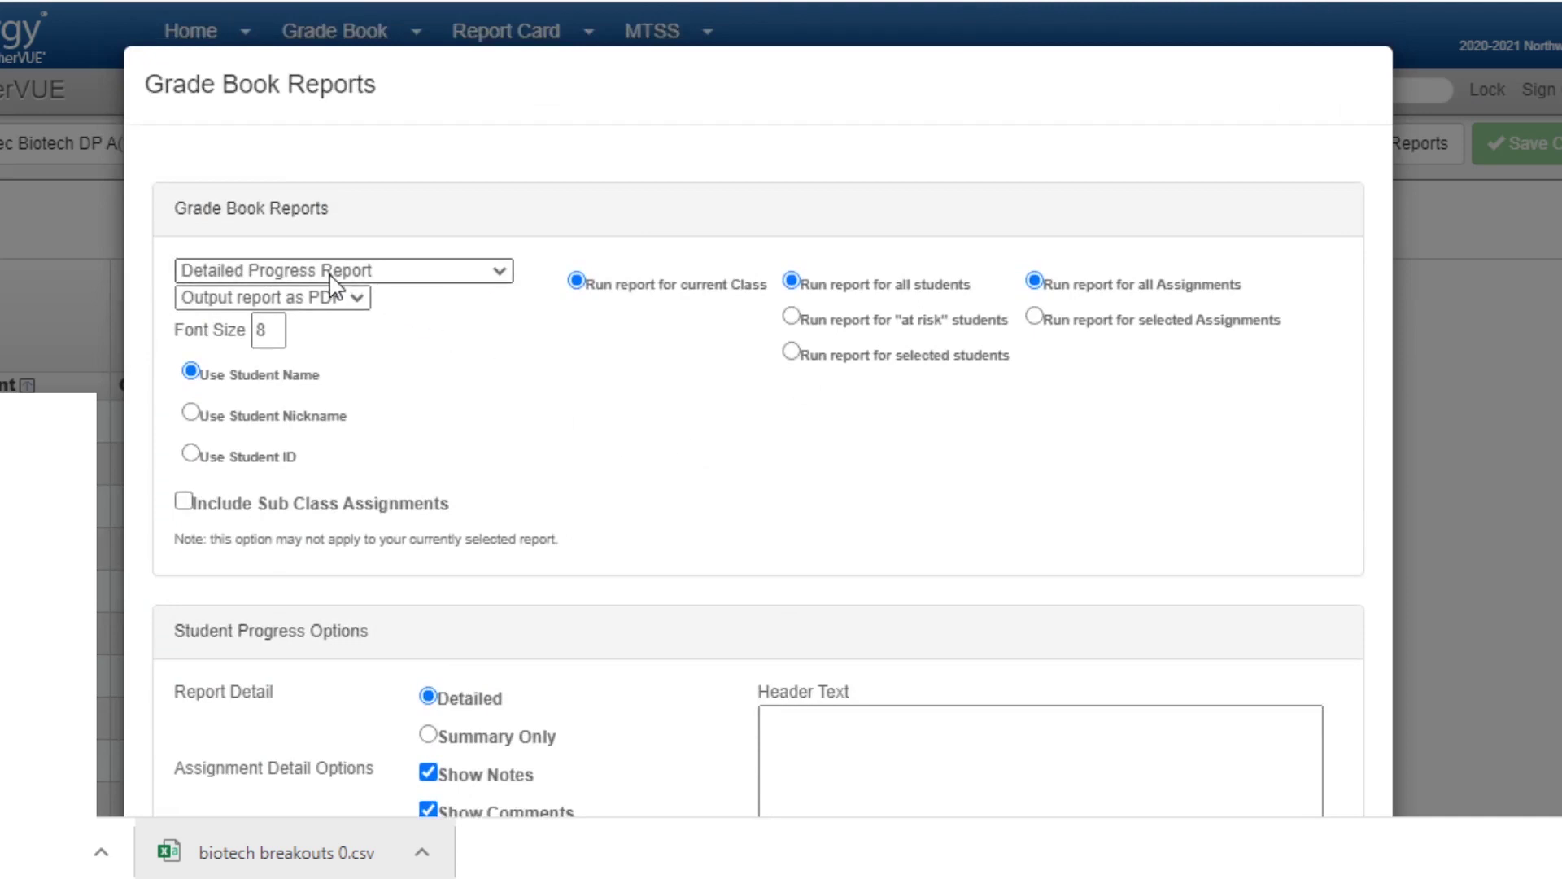
{"action": "left_click", "coordinate": [329, 272]}
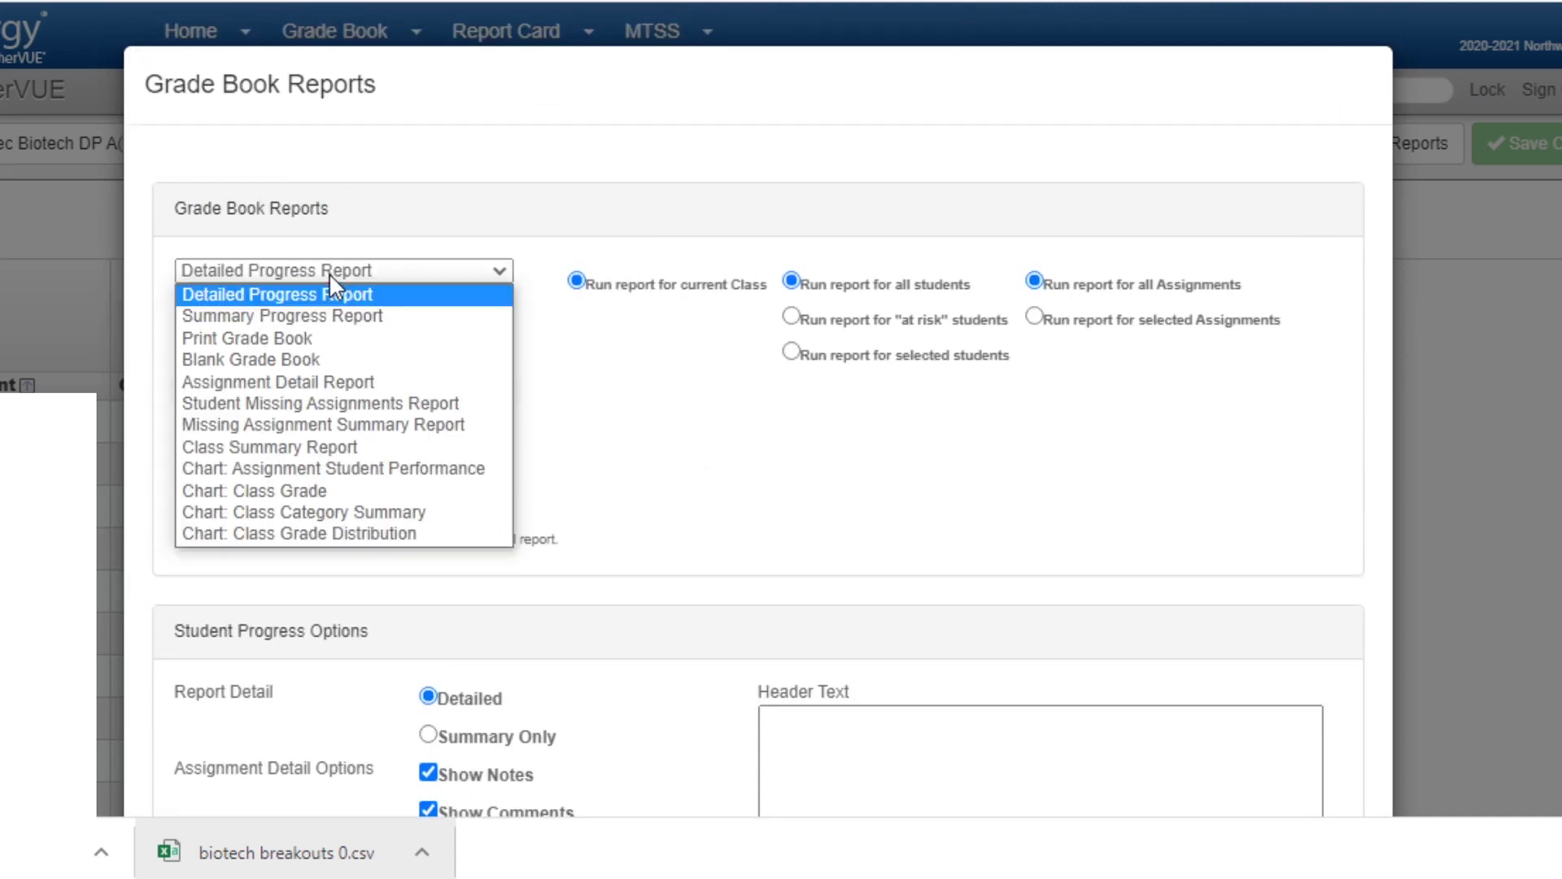
{"action": "left_click", "coordinate": [290, 337]}
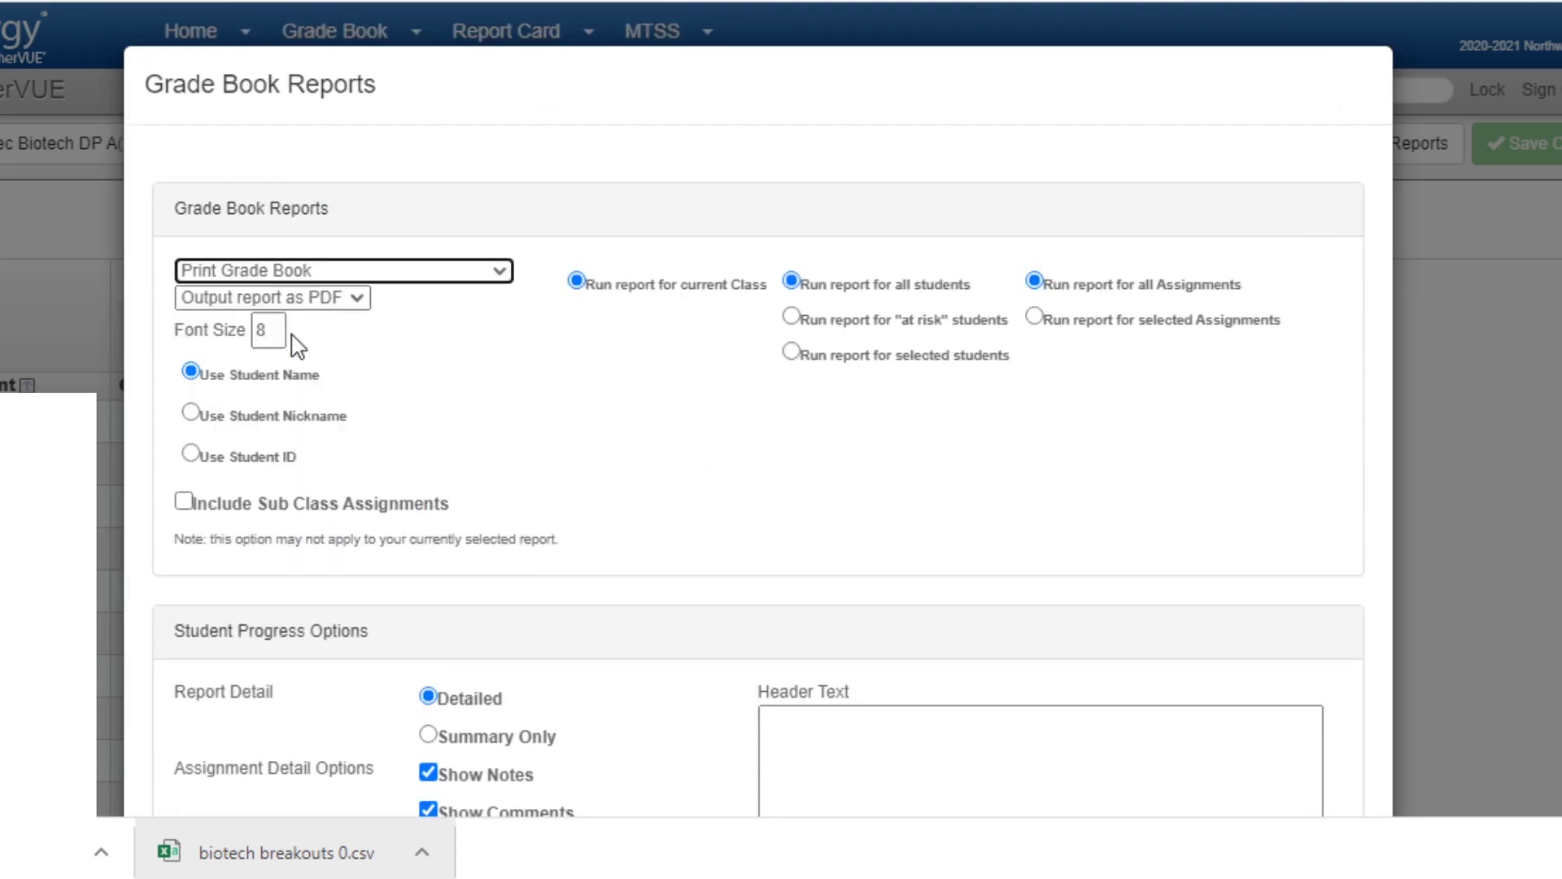
{"action": "left_click", "coordinate": [315, 298]}
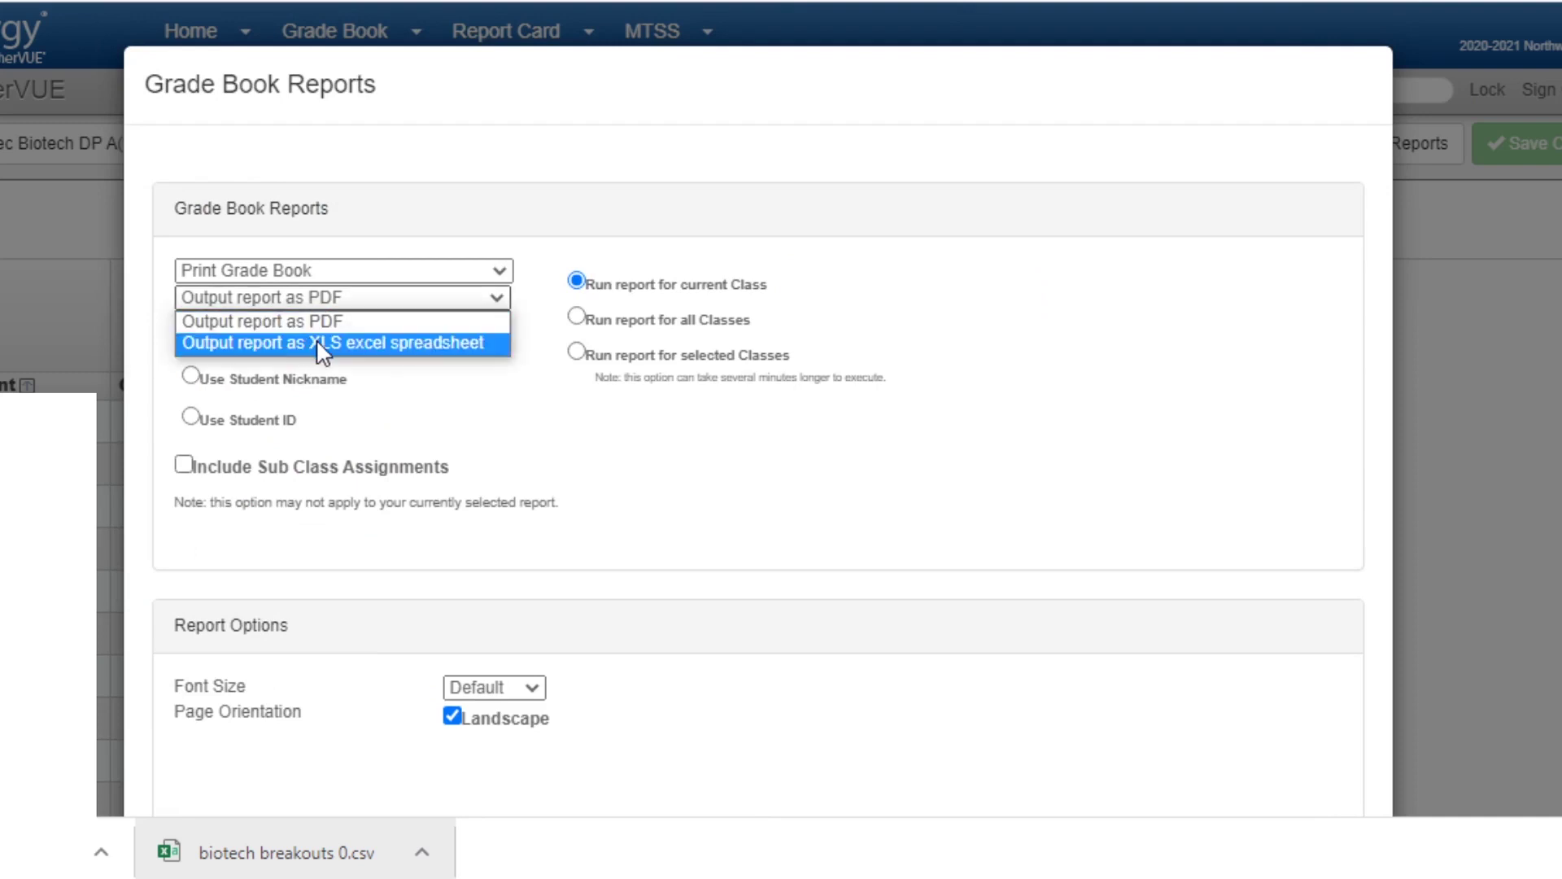
{"action": "left_click", "coordinate": [319, 342]}
{"action": "scroll", "coordinate": [984, 565], "scroll_direction": "down", "scroll_amount": 5}
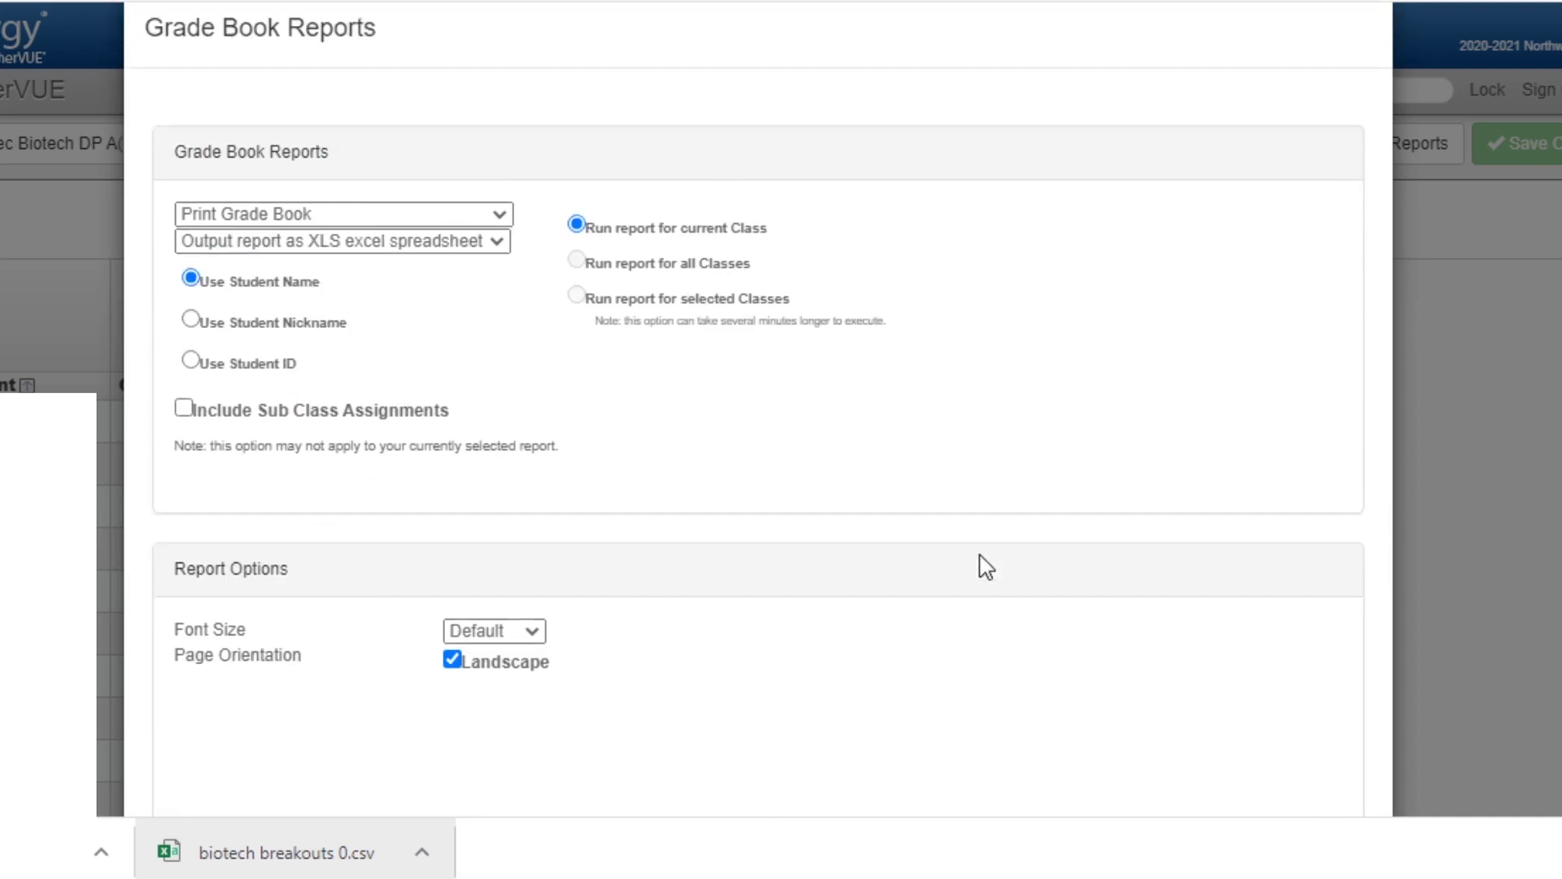
{"action": "left_click", "coordinate": [1307, 737]}
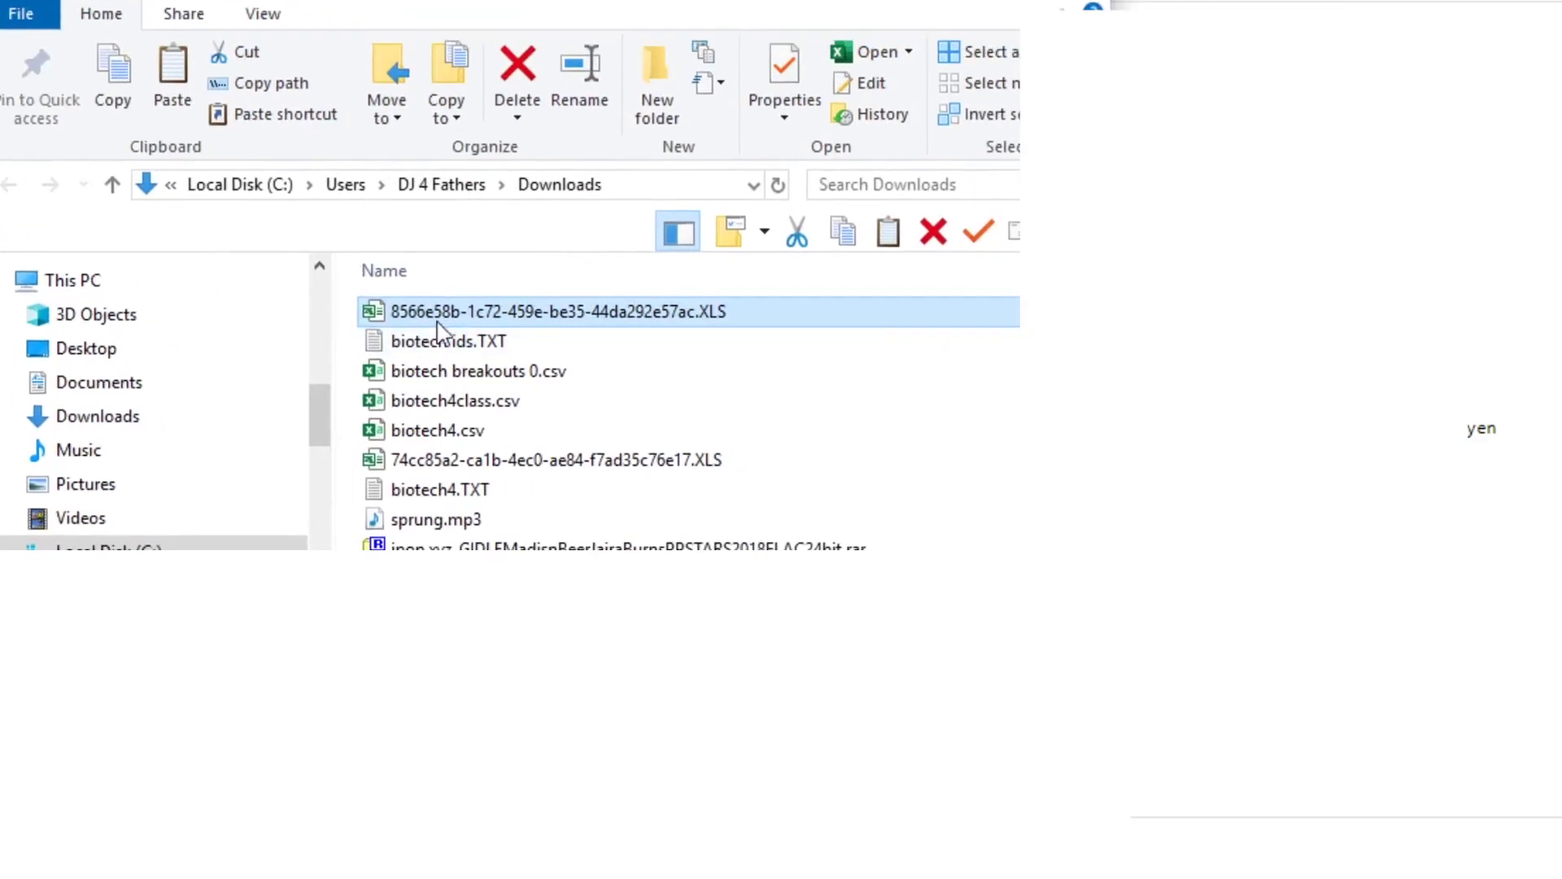
- Rename the newly downloaded XLS report in the Downloads folder to biotech class & grades.XLS
{"action": "right_click", "coordinate": [437, 319]}
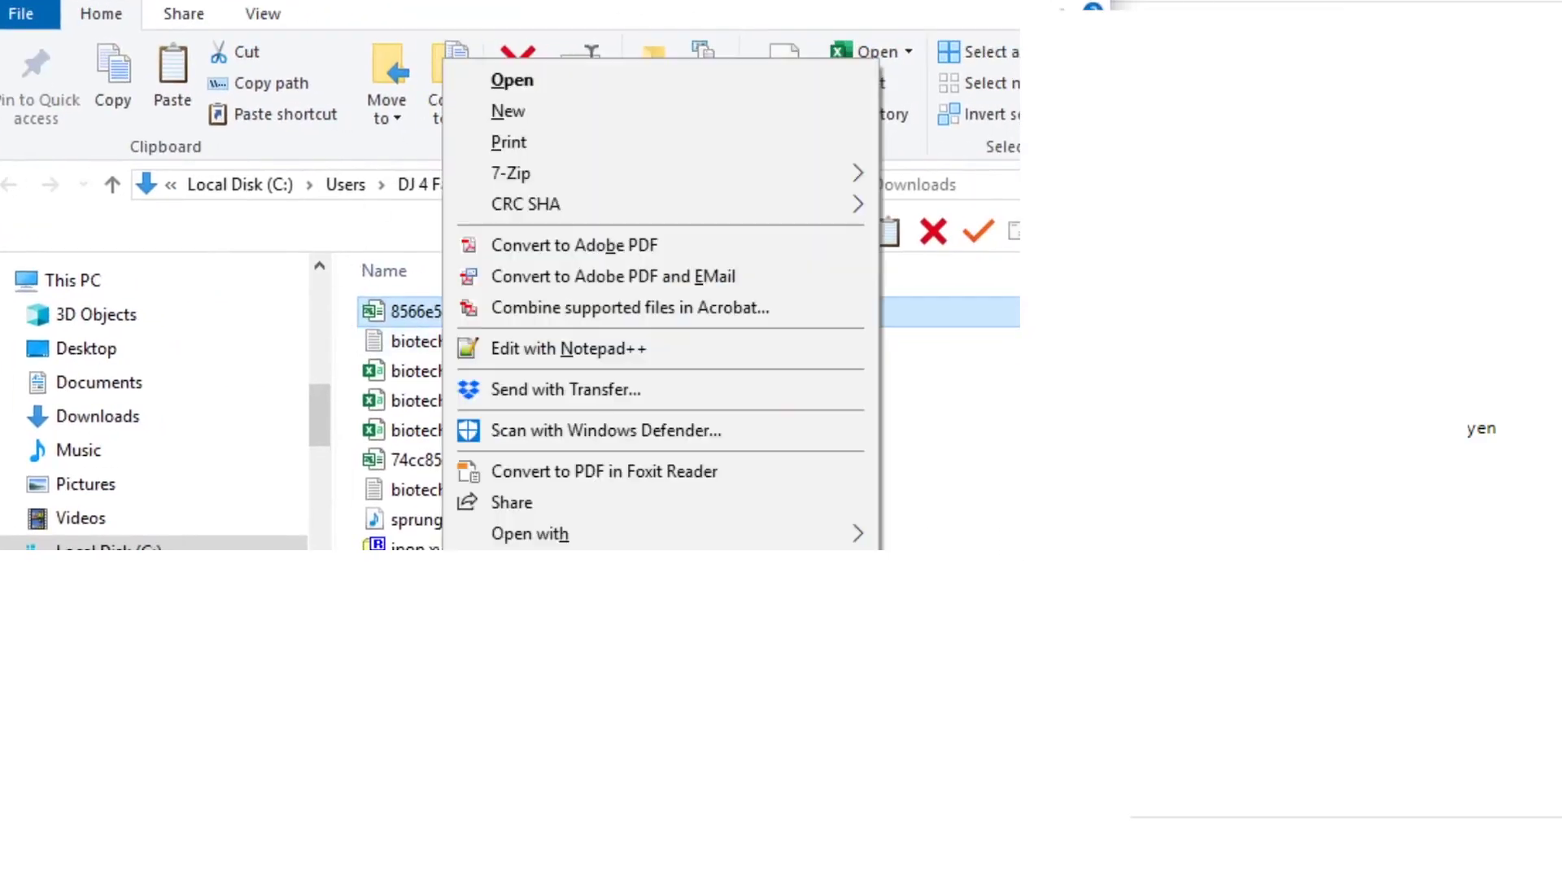
{"action": "key", "text": "m"}
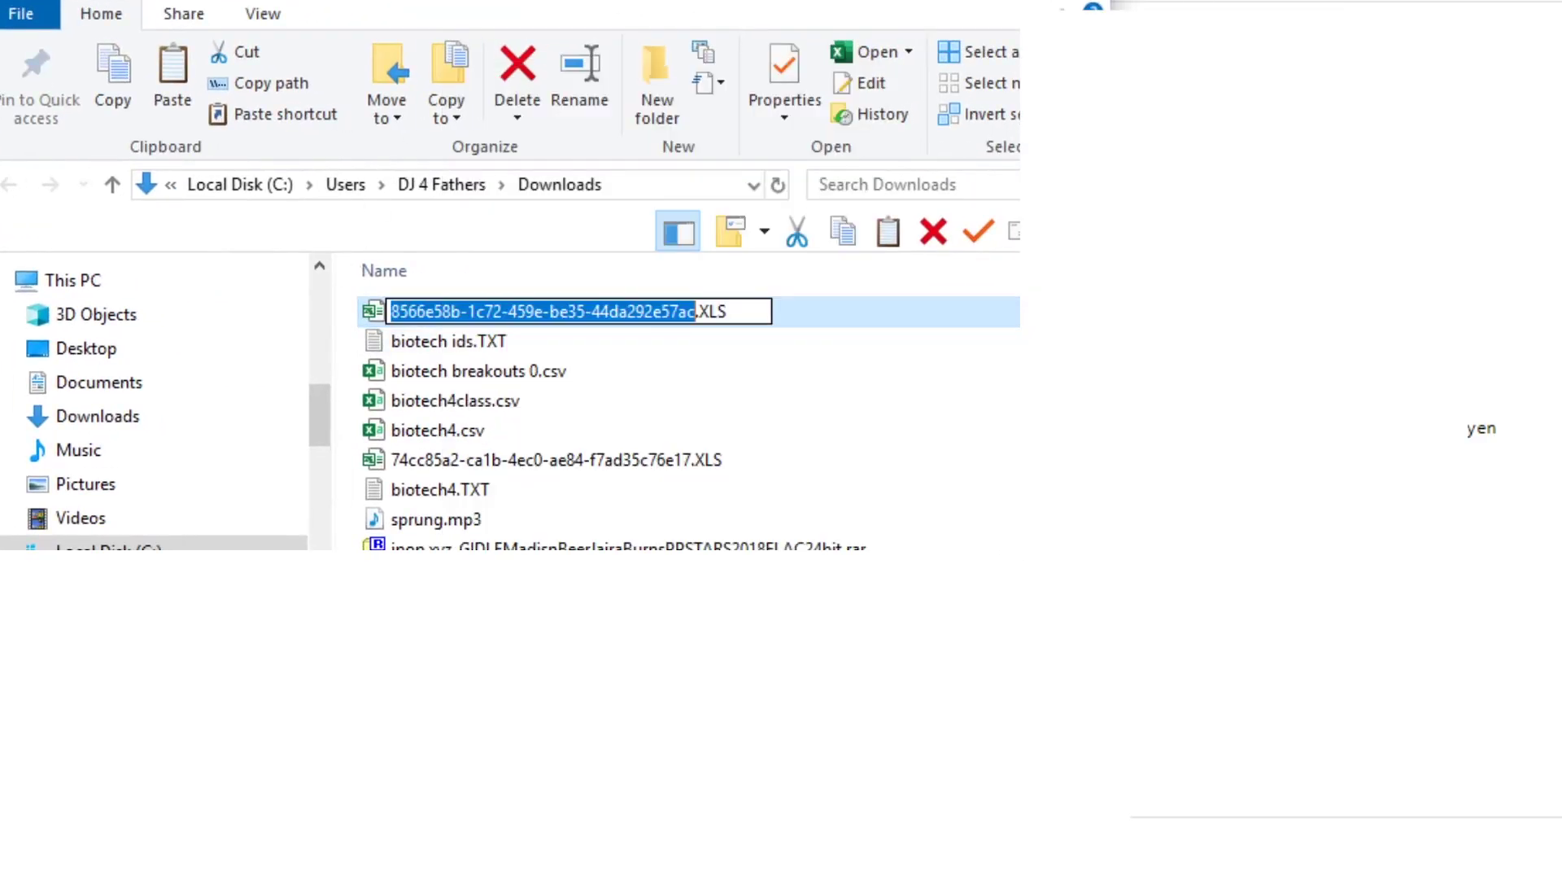
{"action": "type", "text": "biotech "}
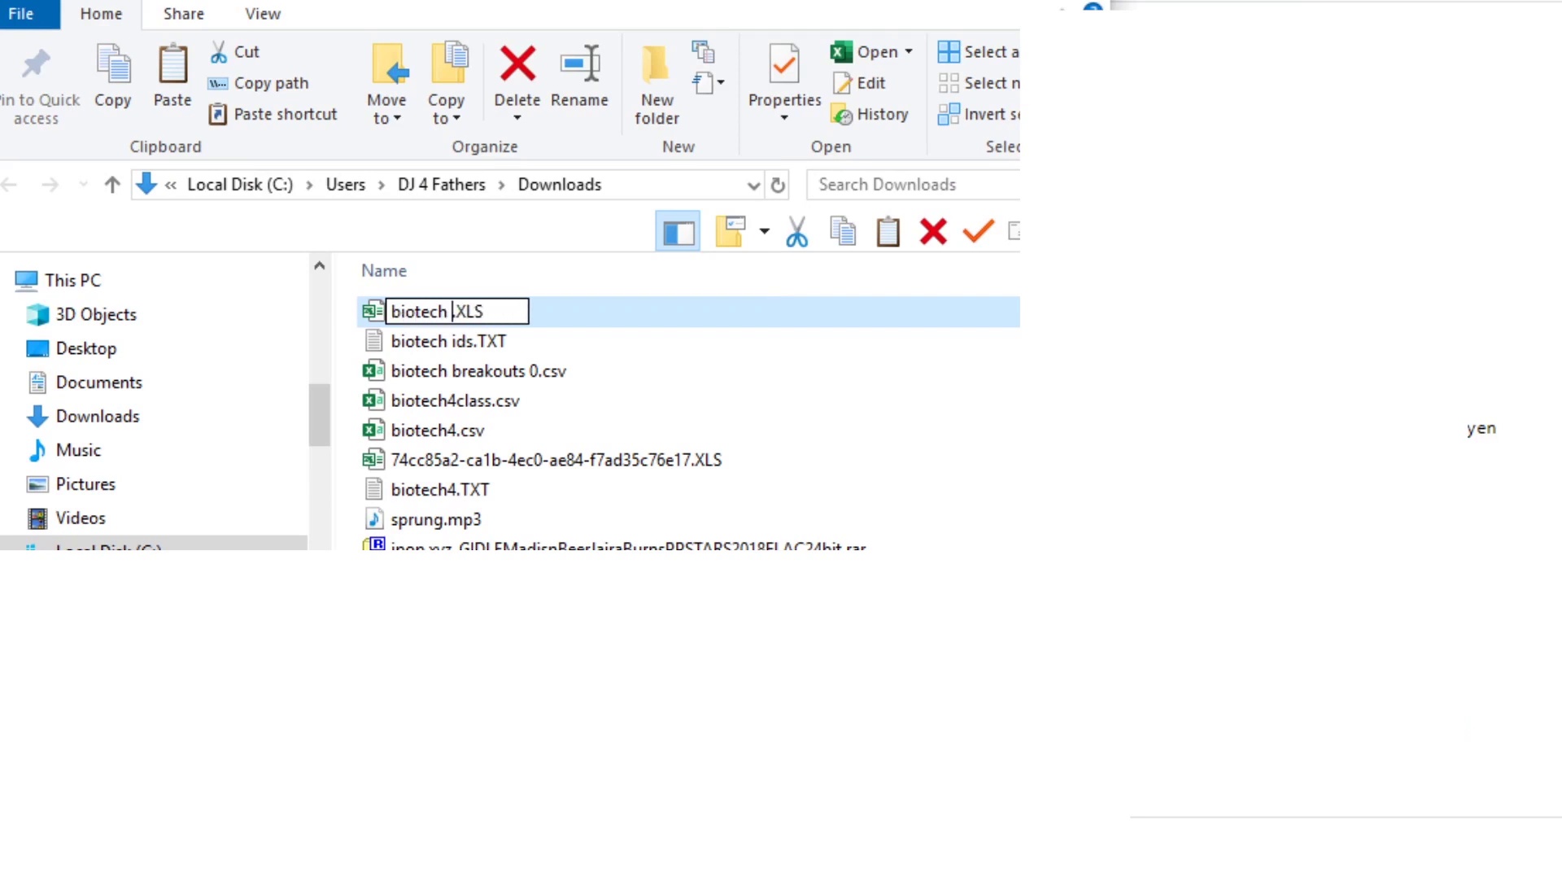
{"action": "type", "text": "grades"}
{"action": "key", "text": "BackSpace"}
{"action": "key", "text": "BackSpace"}
{"action": "key", "text": "BackSpace"}
{"action": "key", "text": "BackSpace"}
{"action": "key", "text": "BackSpace"}
{"action": "key", "text": "BackSpace"}
{"action": "key", "text": "BackSpace"}
{"action": "type", "text": "class & grades"}
{"action": "key", "text": "Return"}
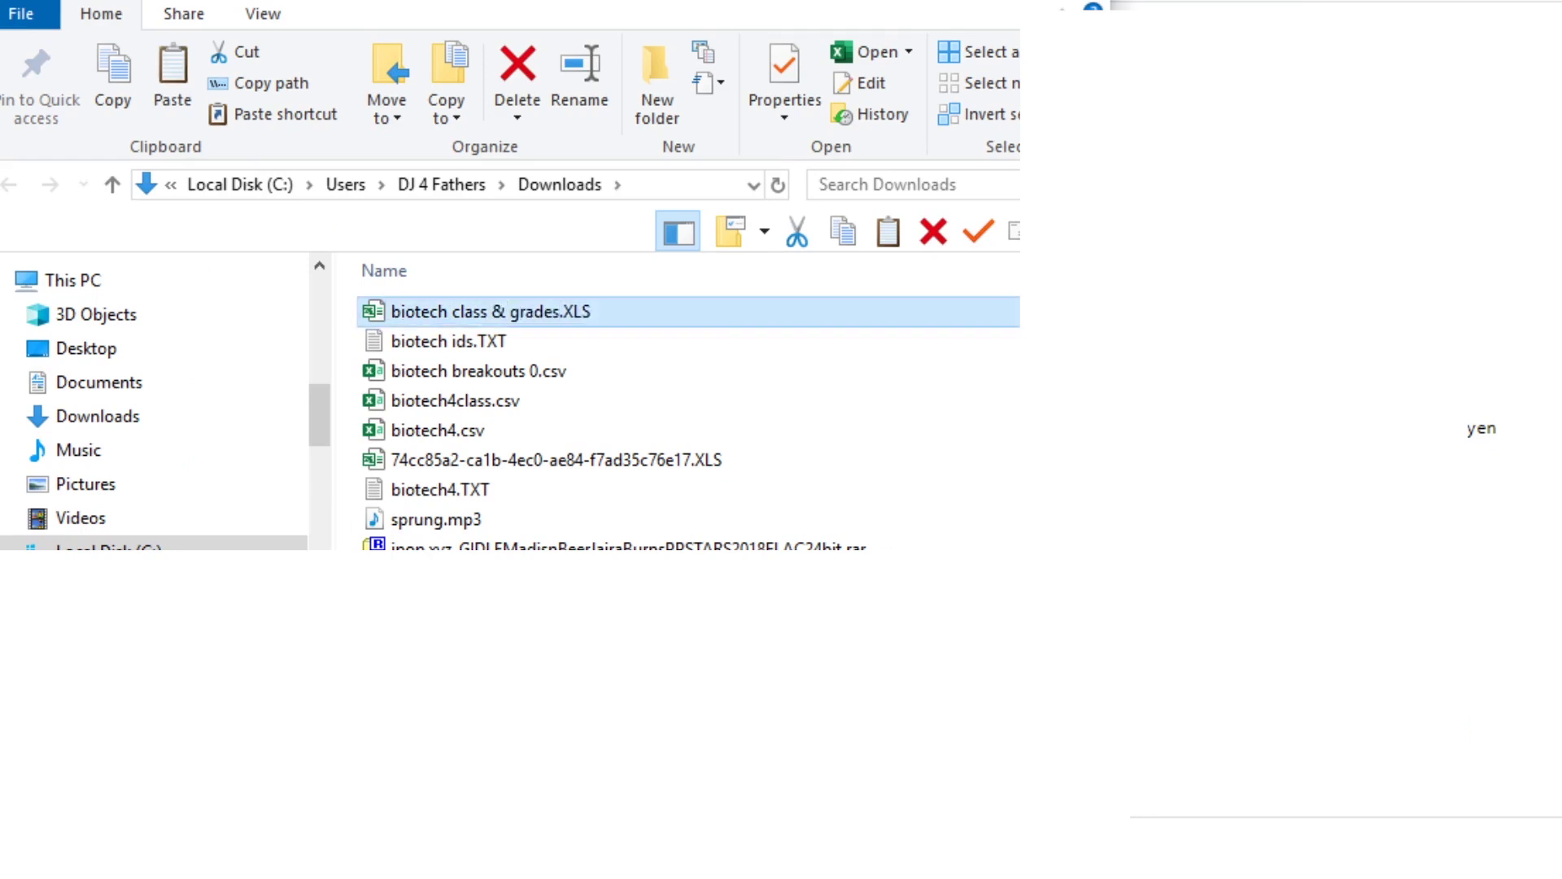
- Open biotech class & grades.XLS in Excel and enable editing for it
{"action": "double_click", "coordinate": [465, 313]}
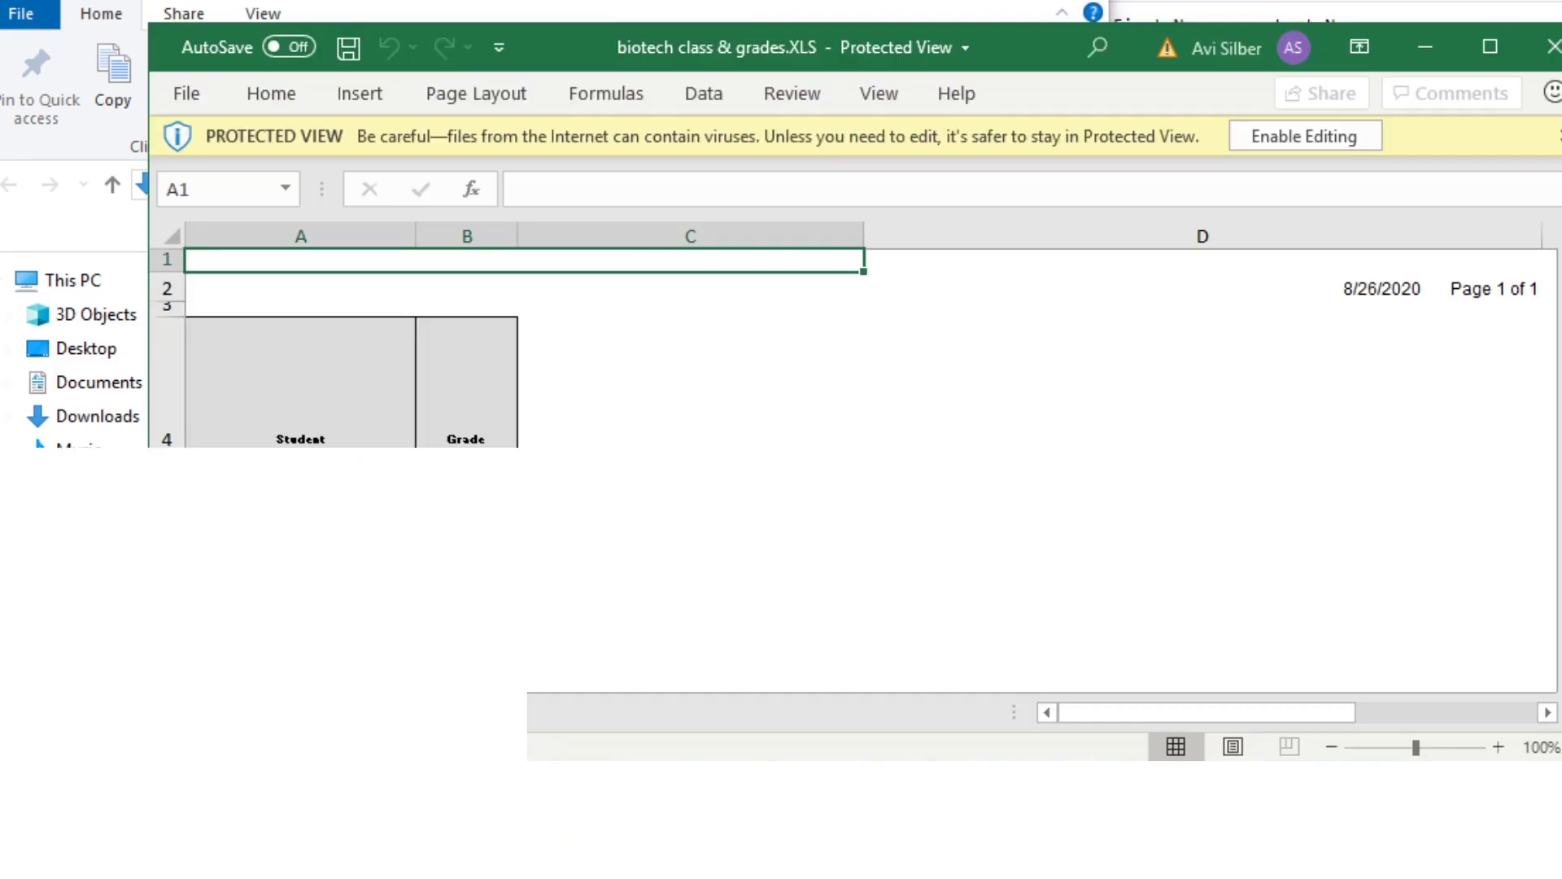
{"action": "left_click", "coordinate": [566, 12]}
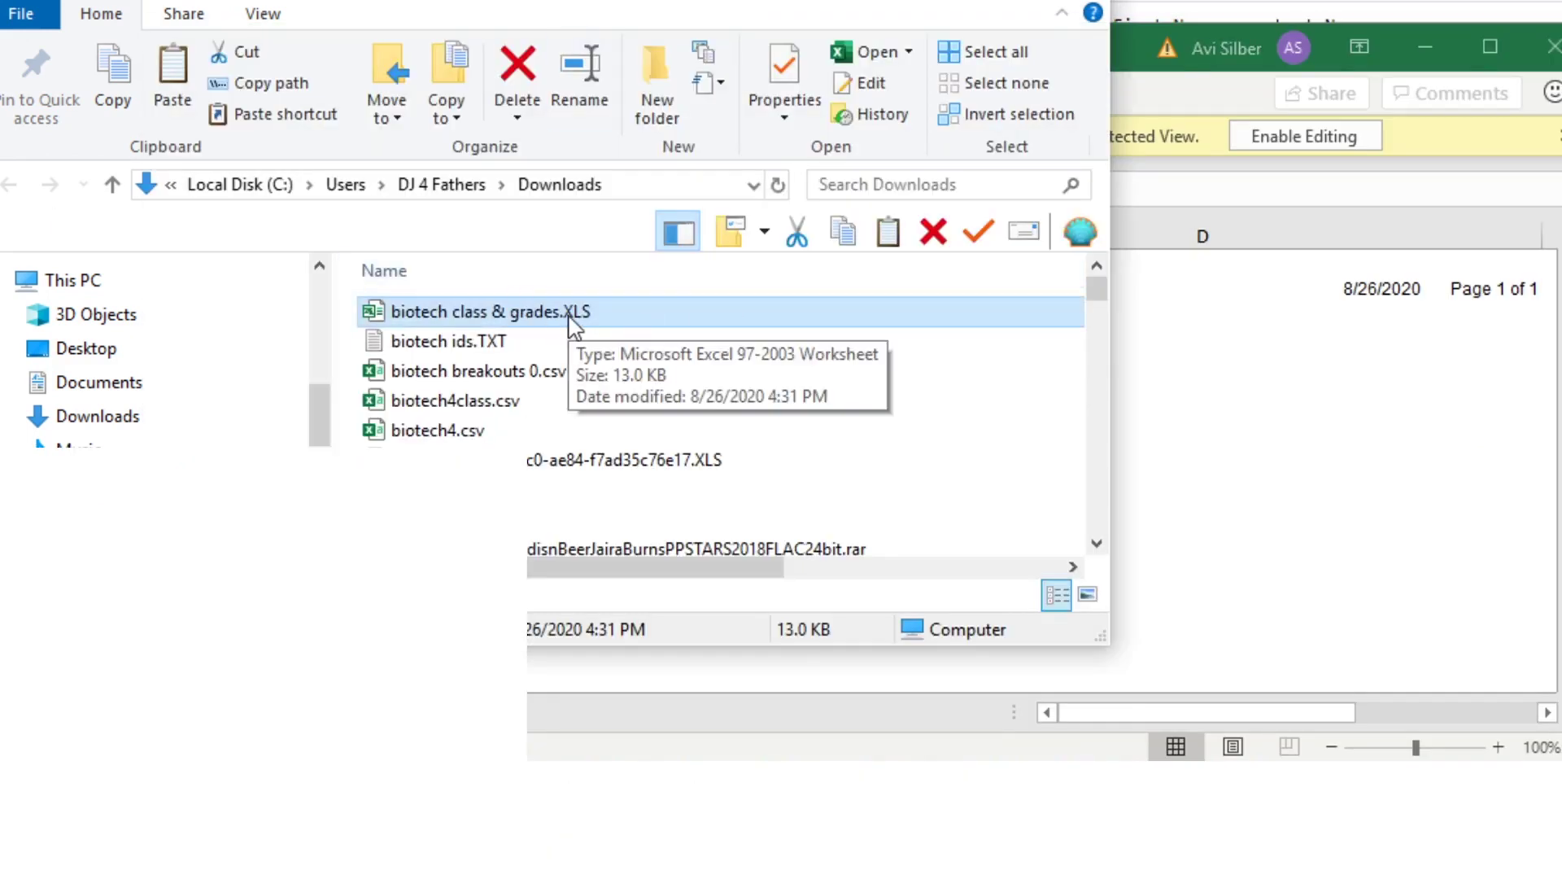
{"action": "left_click", "coordinate": [544, 342]}
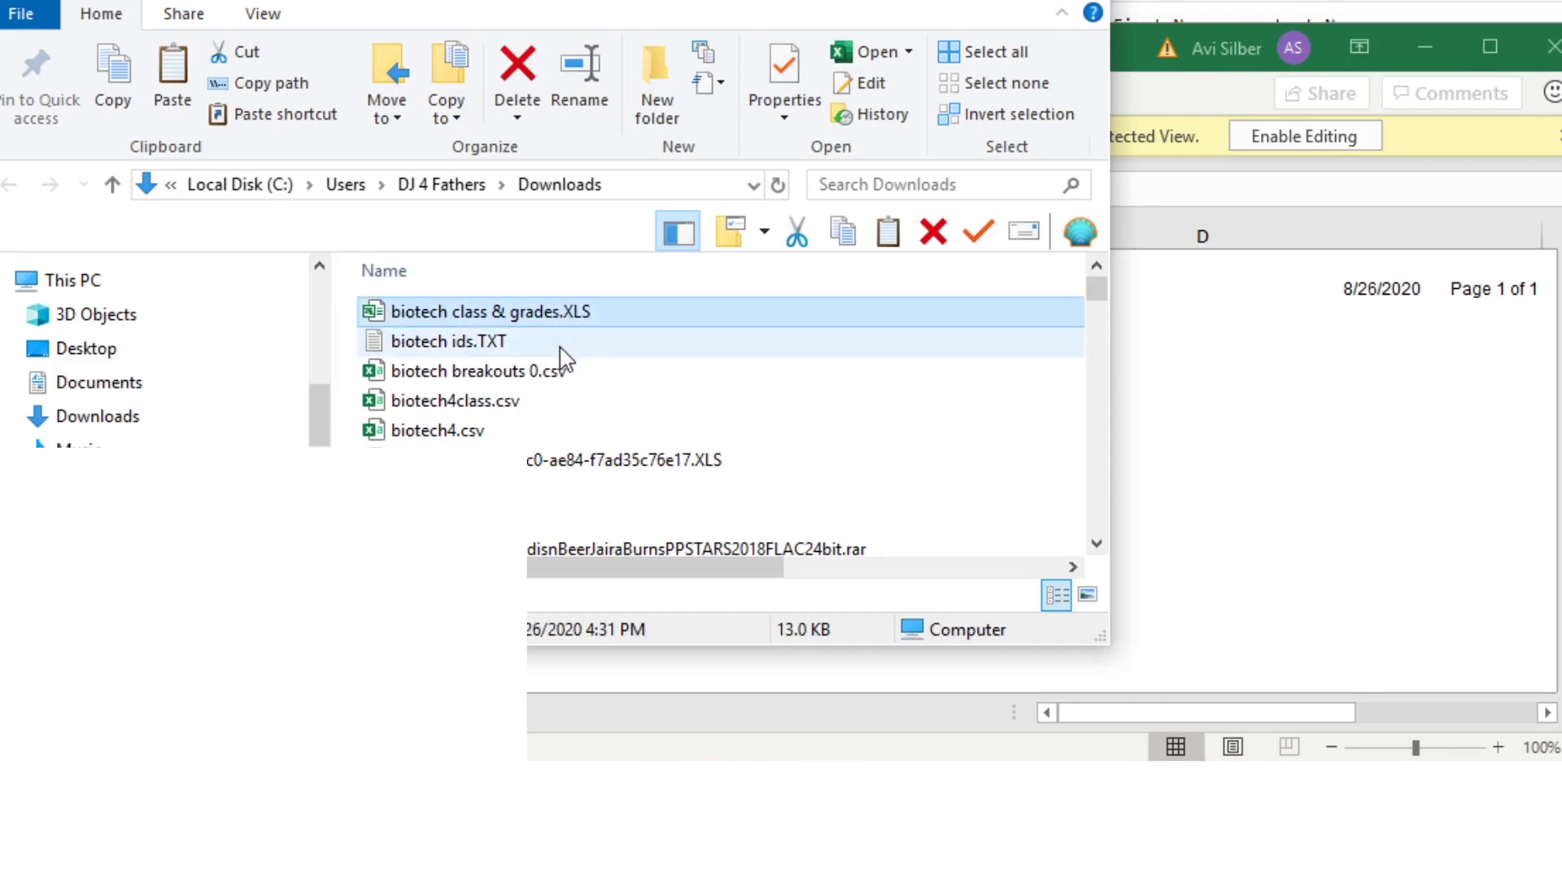
{"action": "left_click", "coordinate": [657, 318]}
{"action": "left_click", "coordinate": [1469, 110]}
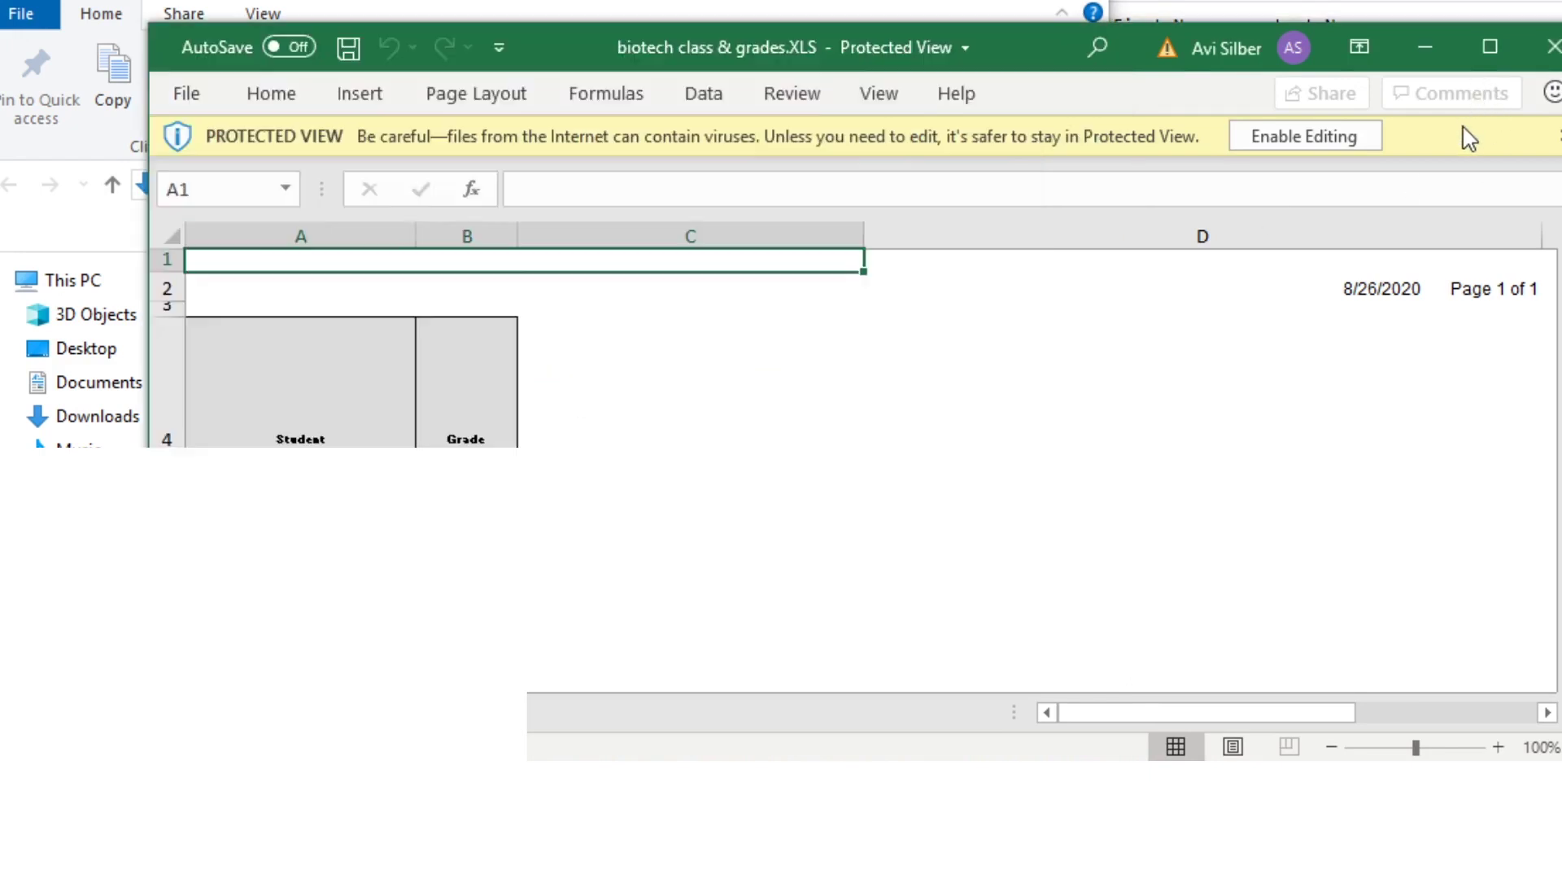
{"action": "left_click", "coordinate": [1373, 145]}
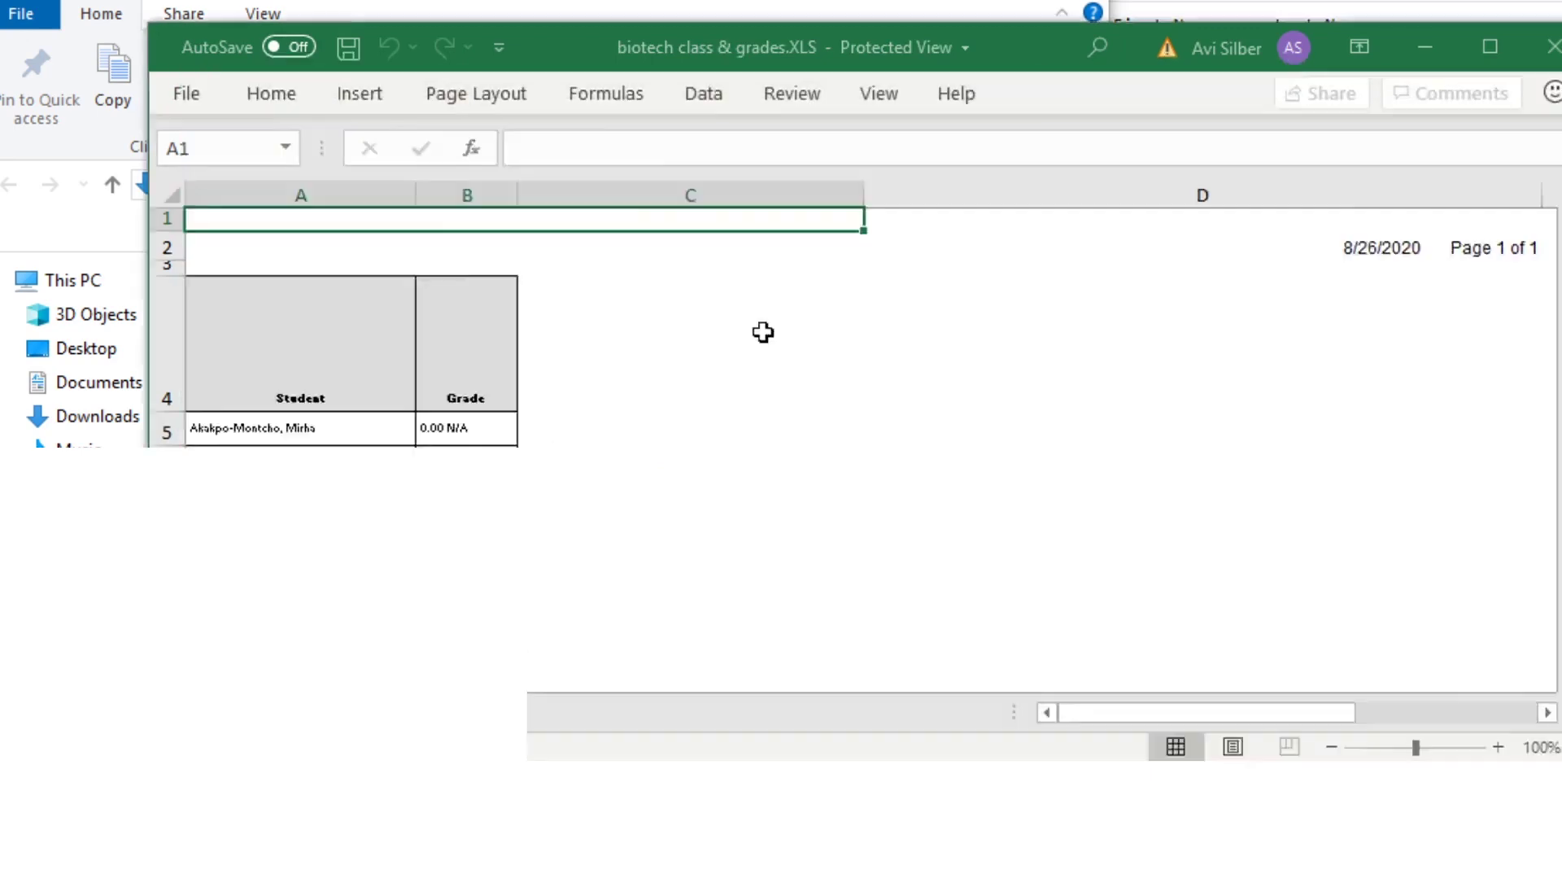
- Save a copy of the workbook in Downloads as biotech class & grades in CSV UTF-8 (Comma delimited) format
{"action": "left_click", "coordinate": [220, 133]}
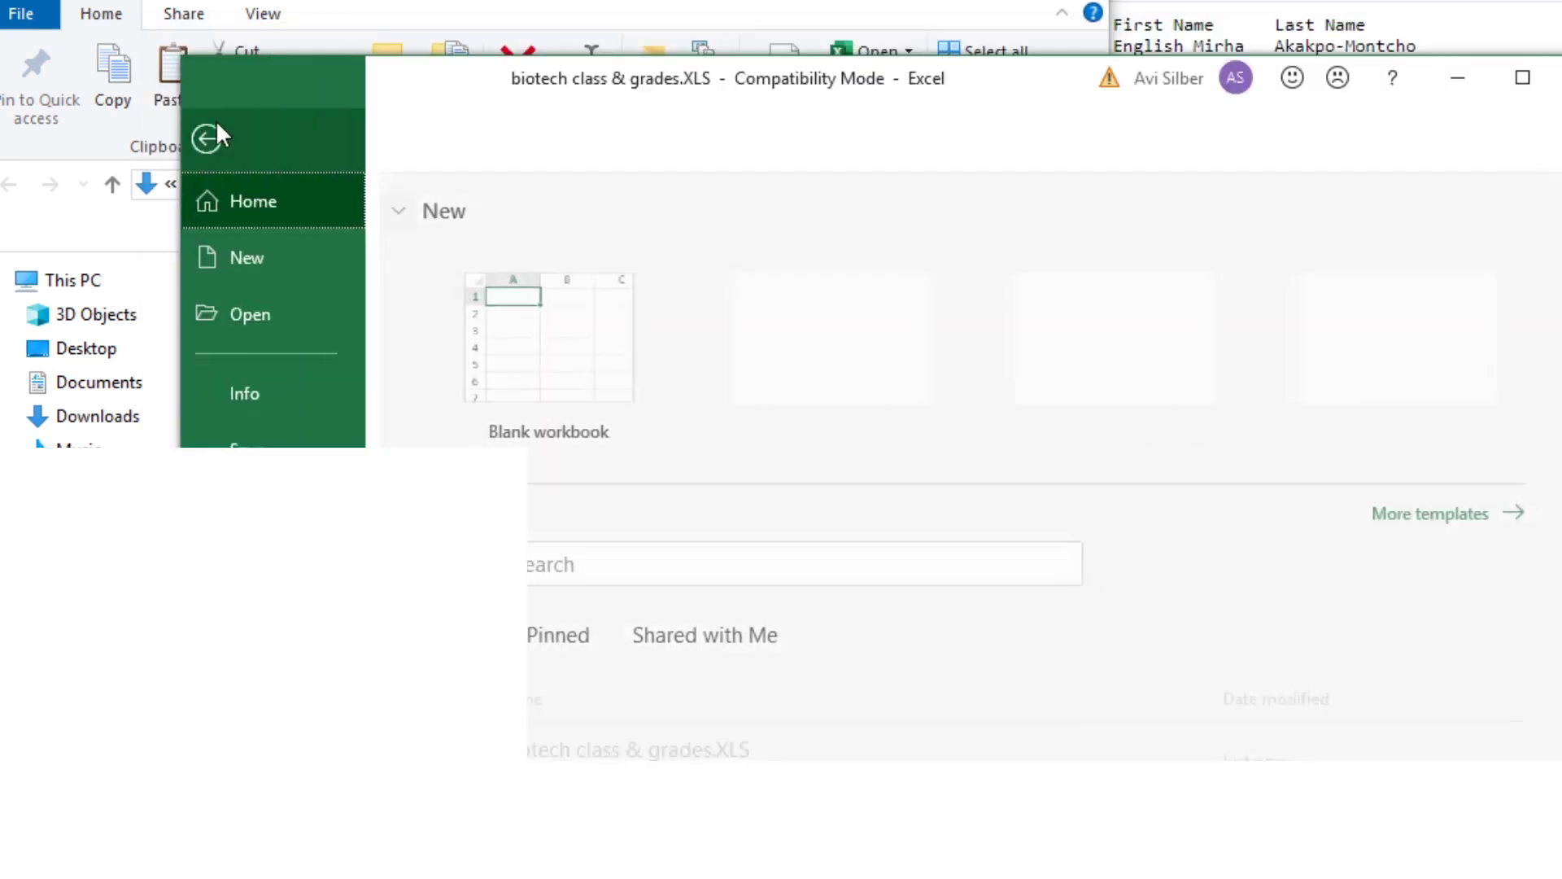
{"action": "left_click", "coordinate": [269, 498]}
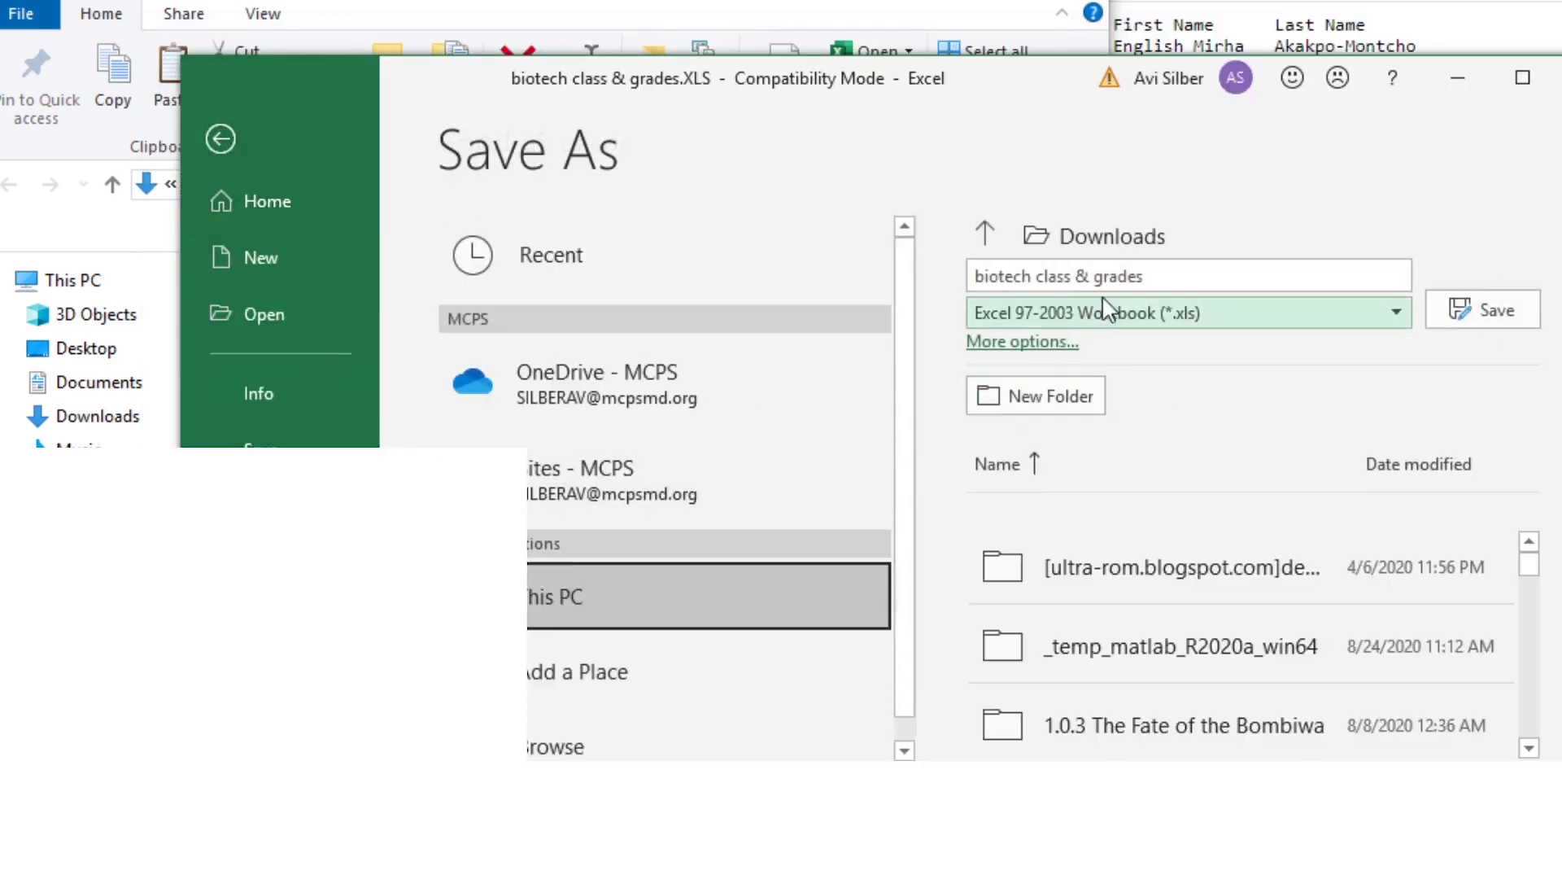
{"action": "left_click", "coordinate": [1186, 319]}
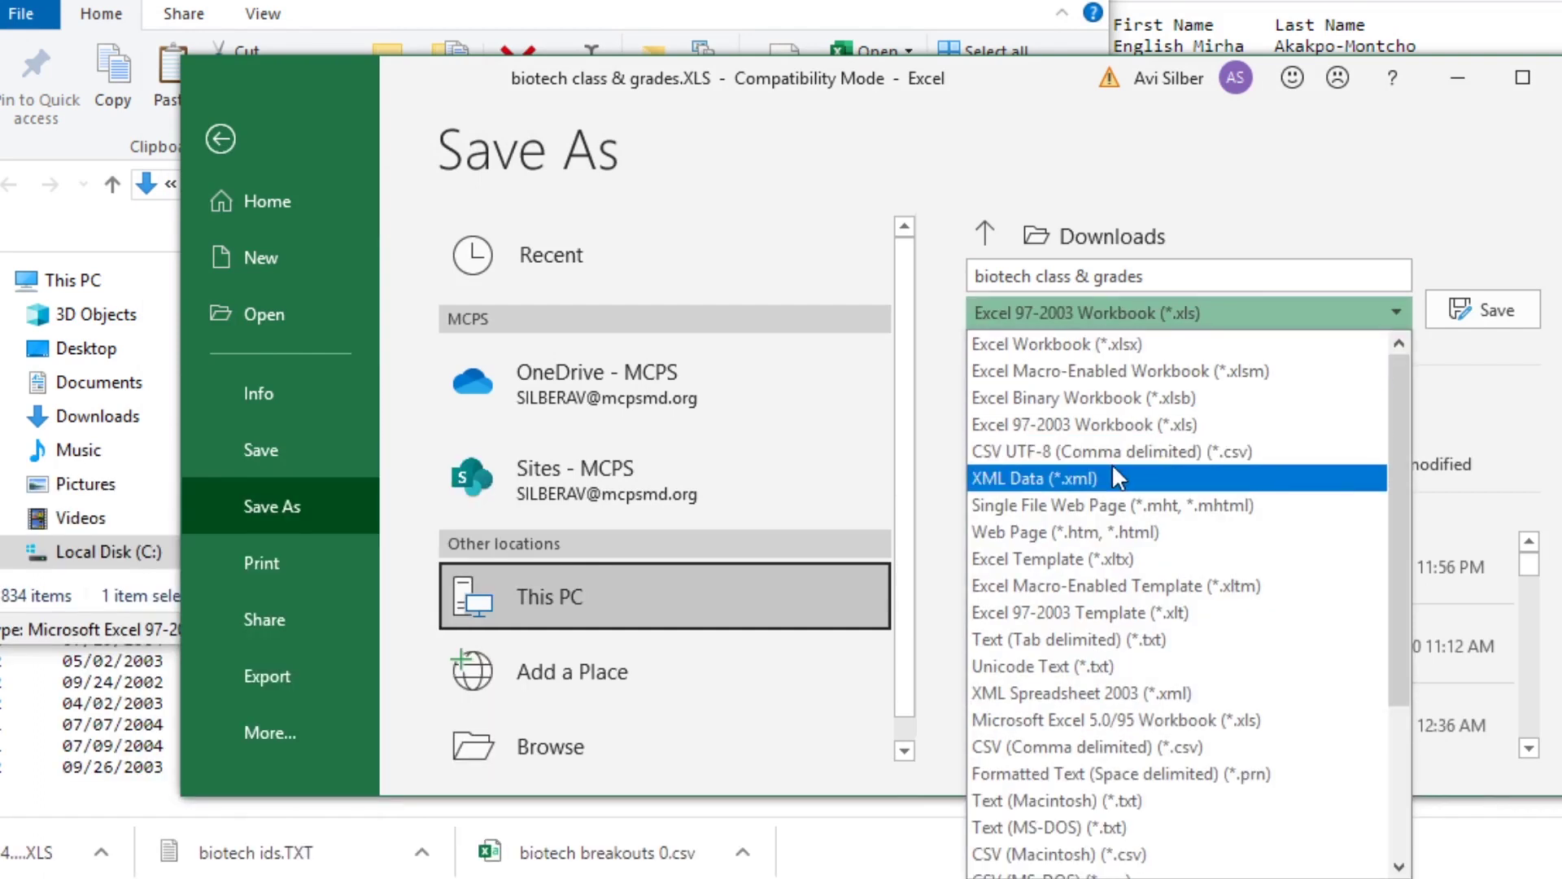
{"action": "left_click", "coordinate": [1246, 458]}
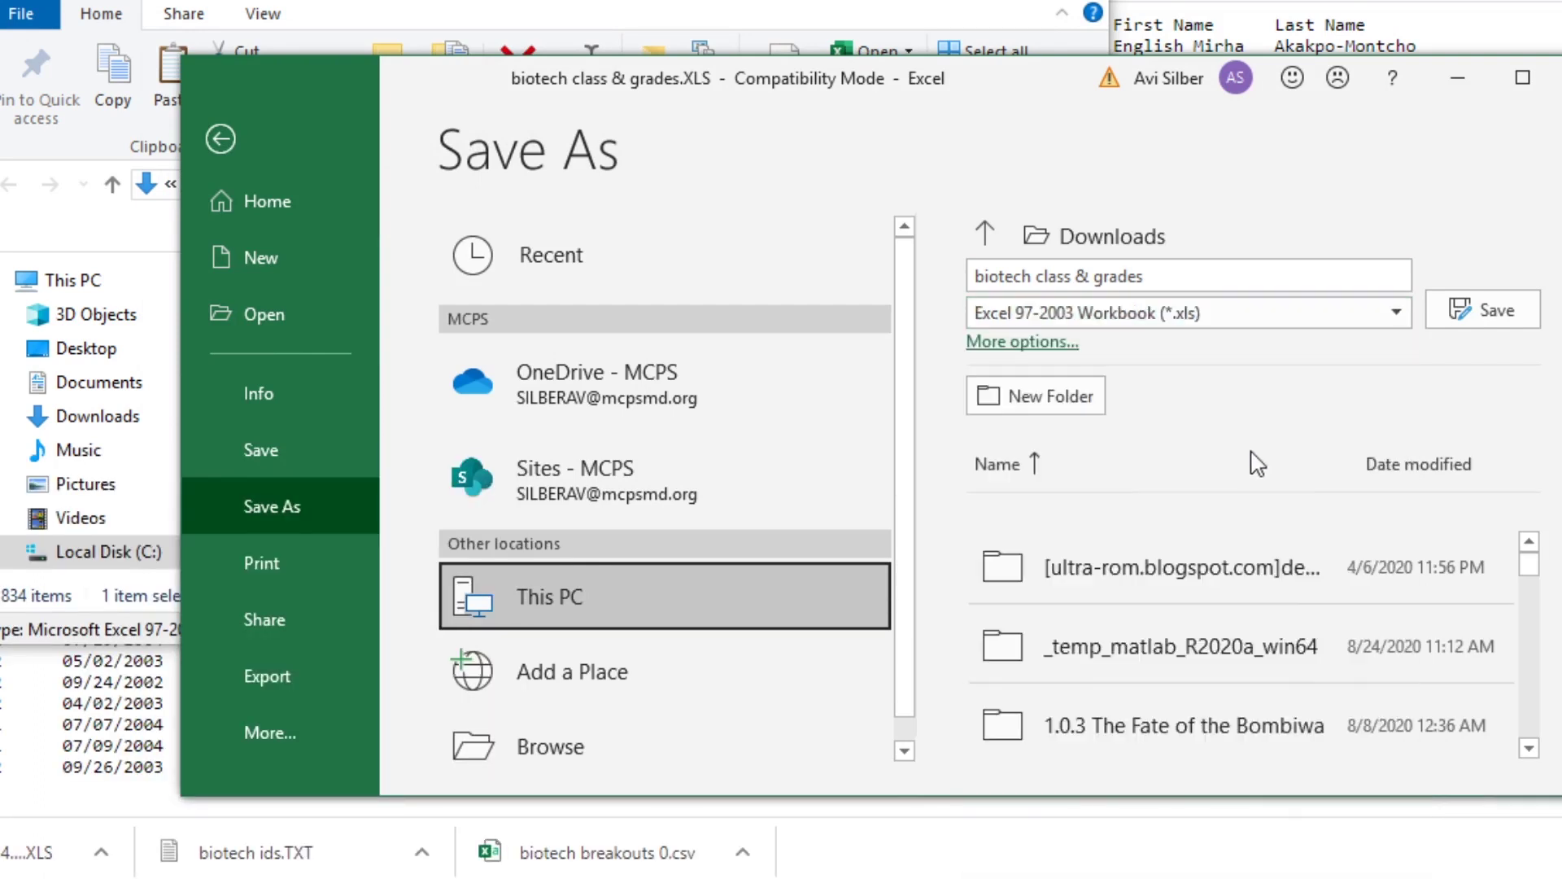
{"action": "left_click", "coordinate": [1491, 318]}
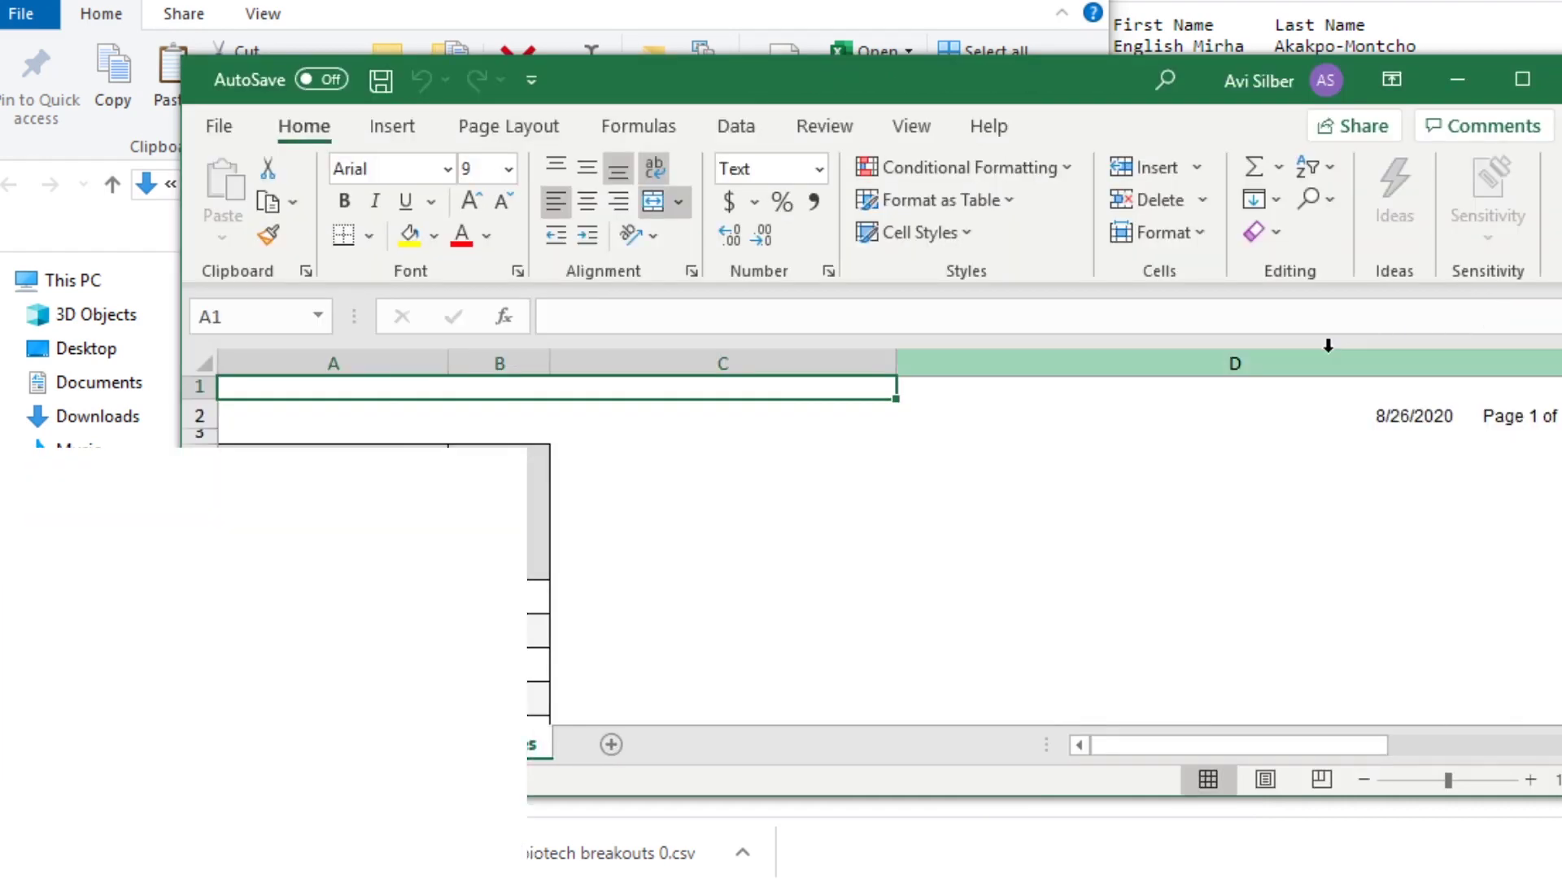
- Open biotech ids.TXT from Downloads by listing all file types, and import it as delimited text
{"action": "left_click", "coordinate": [219, 125]}
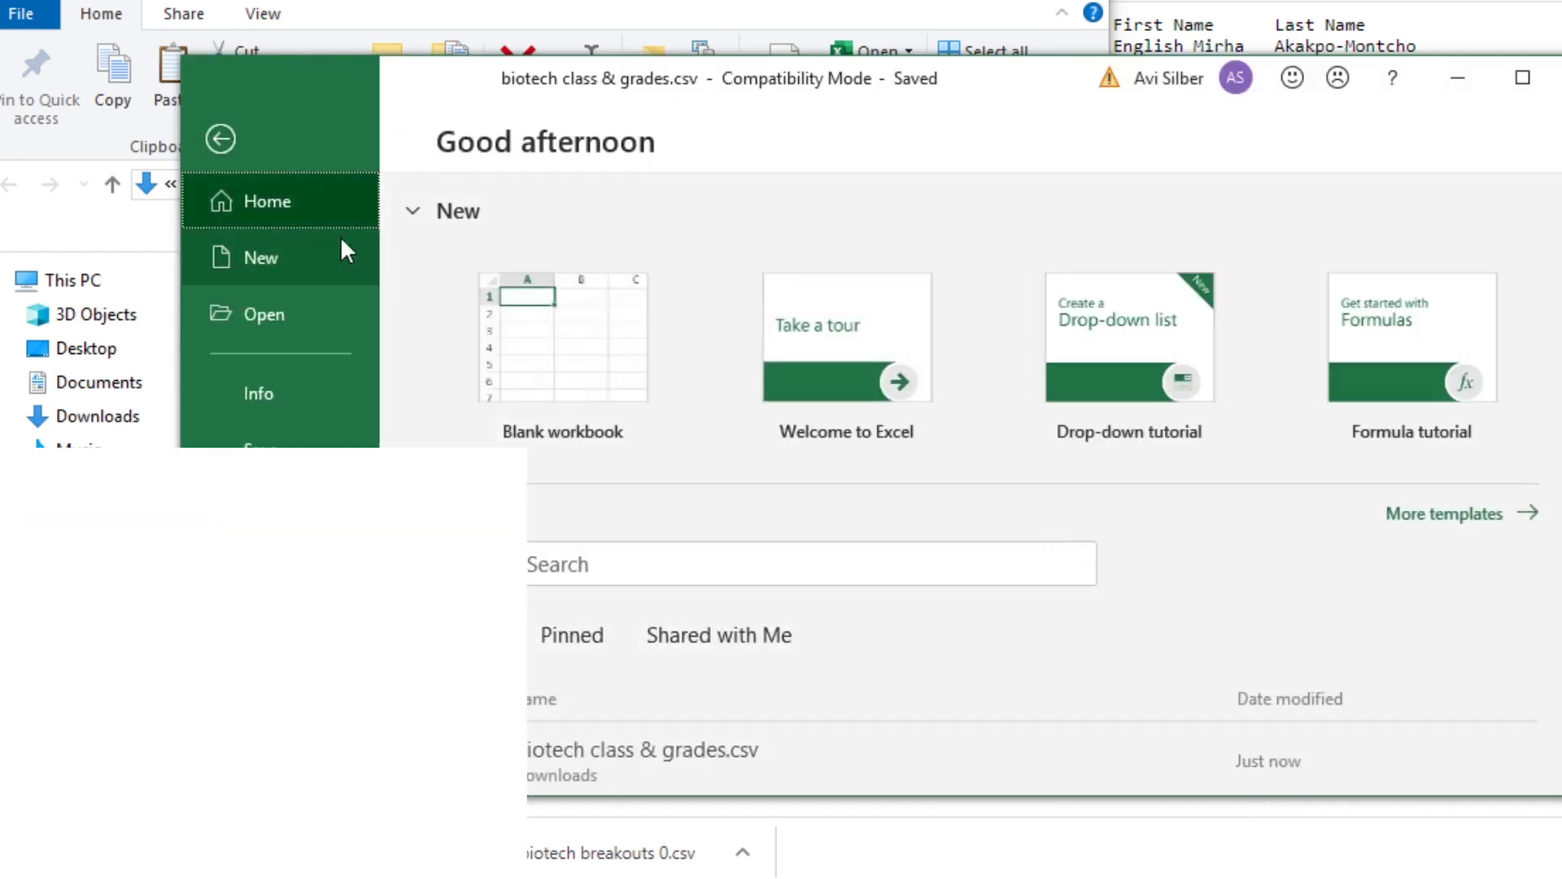
{"action": "left_click", "coordinate": [295, 319]}
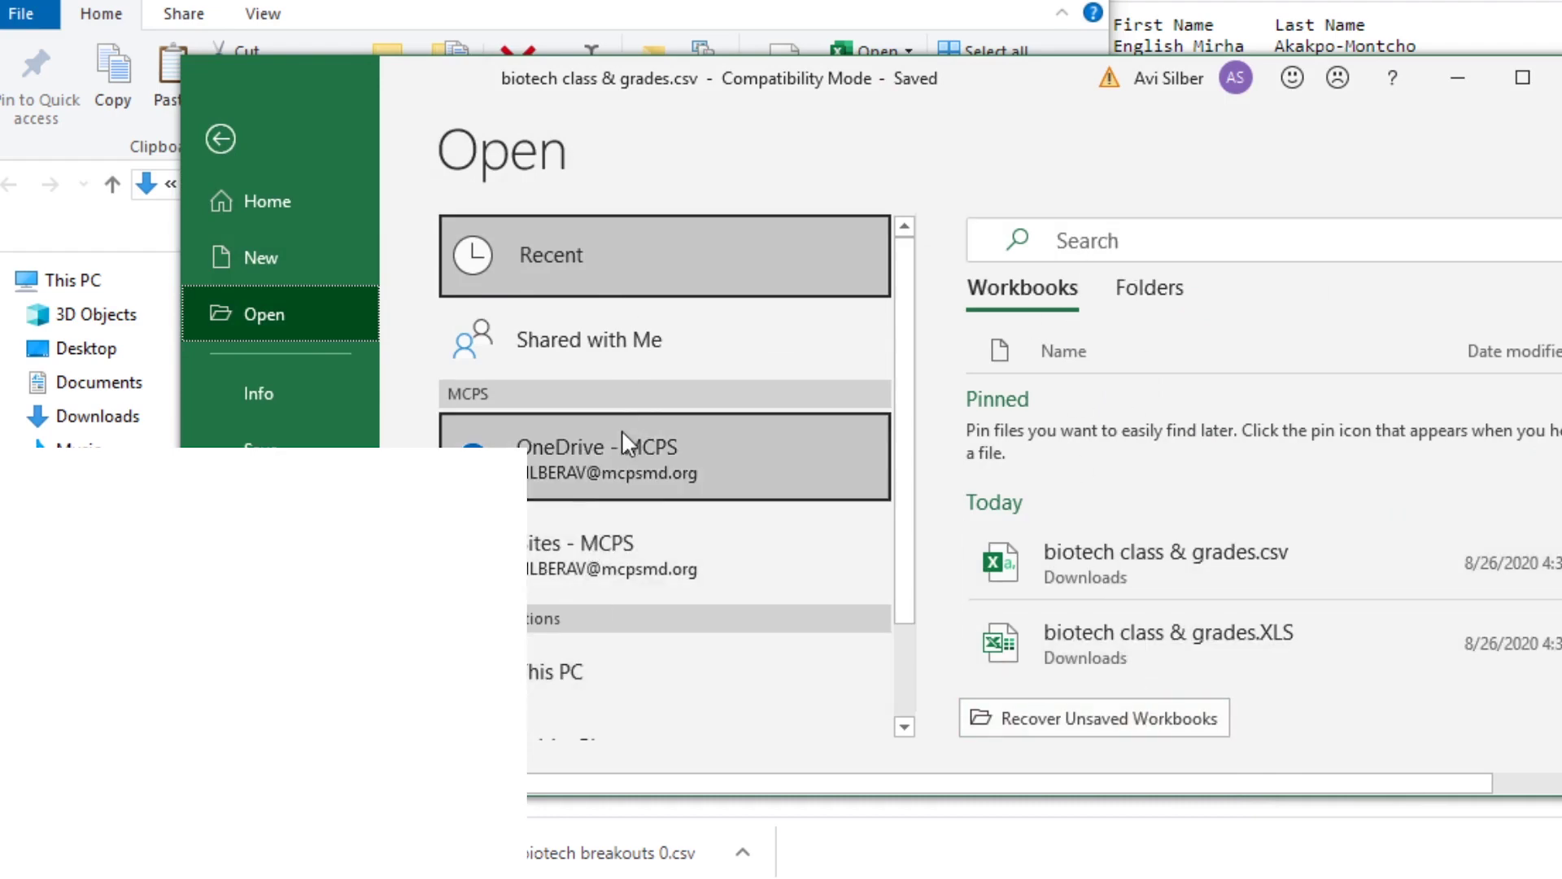
{"action": "scroll", "coordinate": [621, 429], "scroll_direction": "down", "scroll_amount": 2}
{"action": "left_click", "coordinate": [596, 688]}
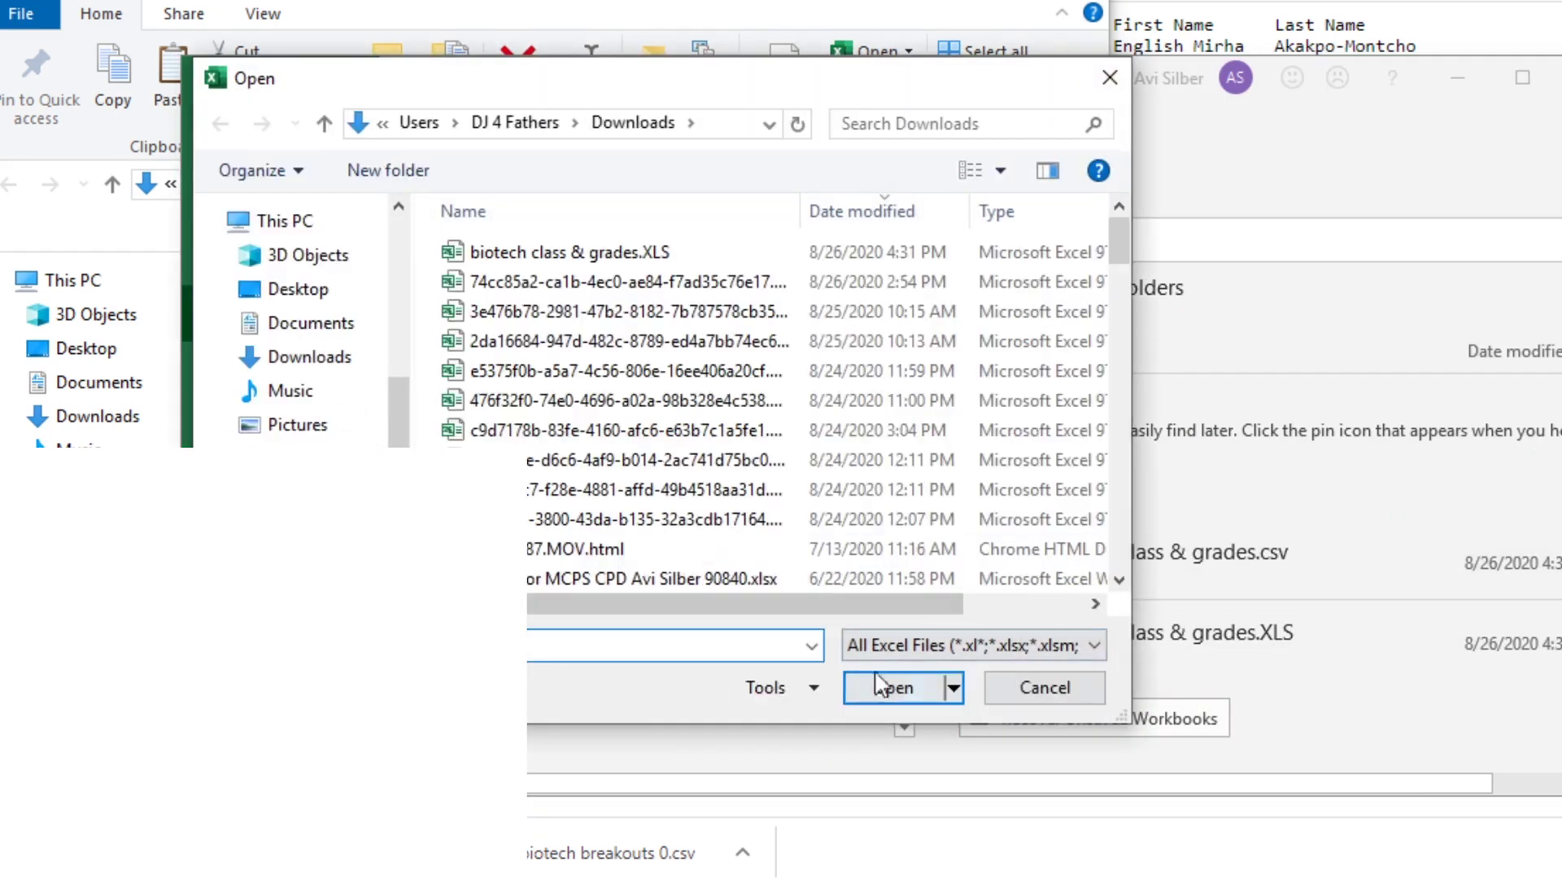
{"action": "left_click", "coordinate": [918, 655]}
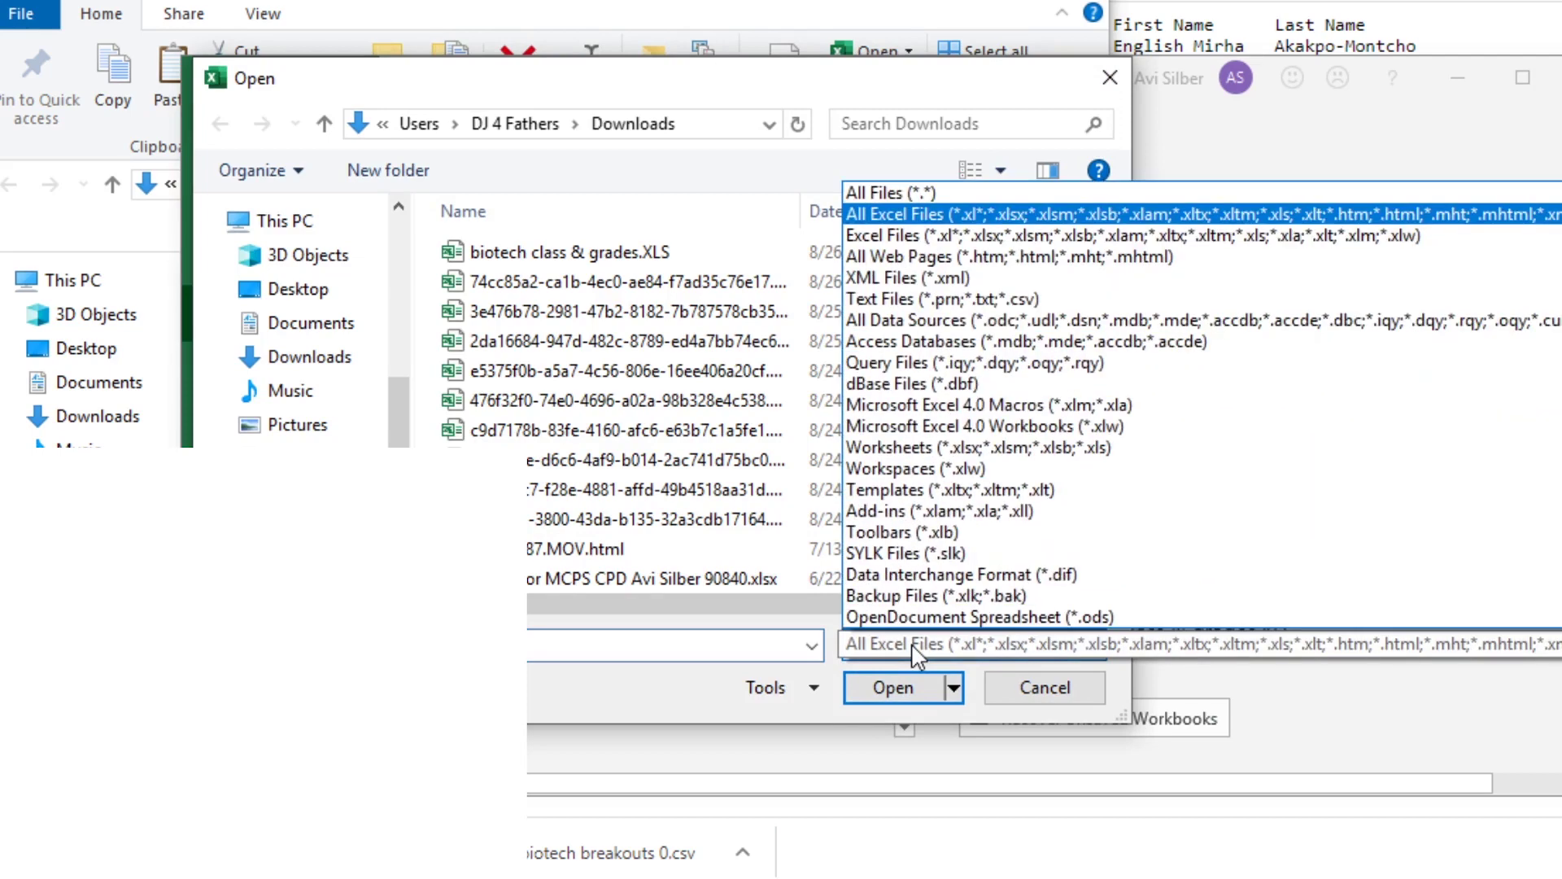
{"action": "left_click", "coordinate": [915, 190]}
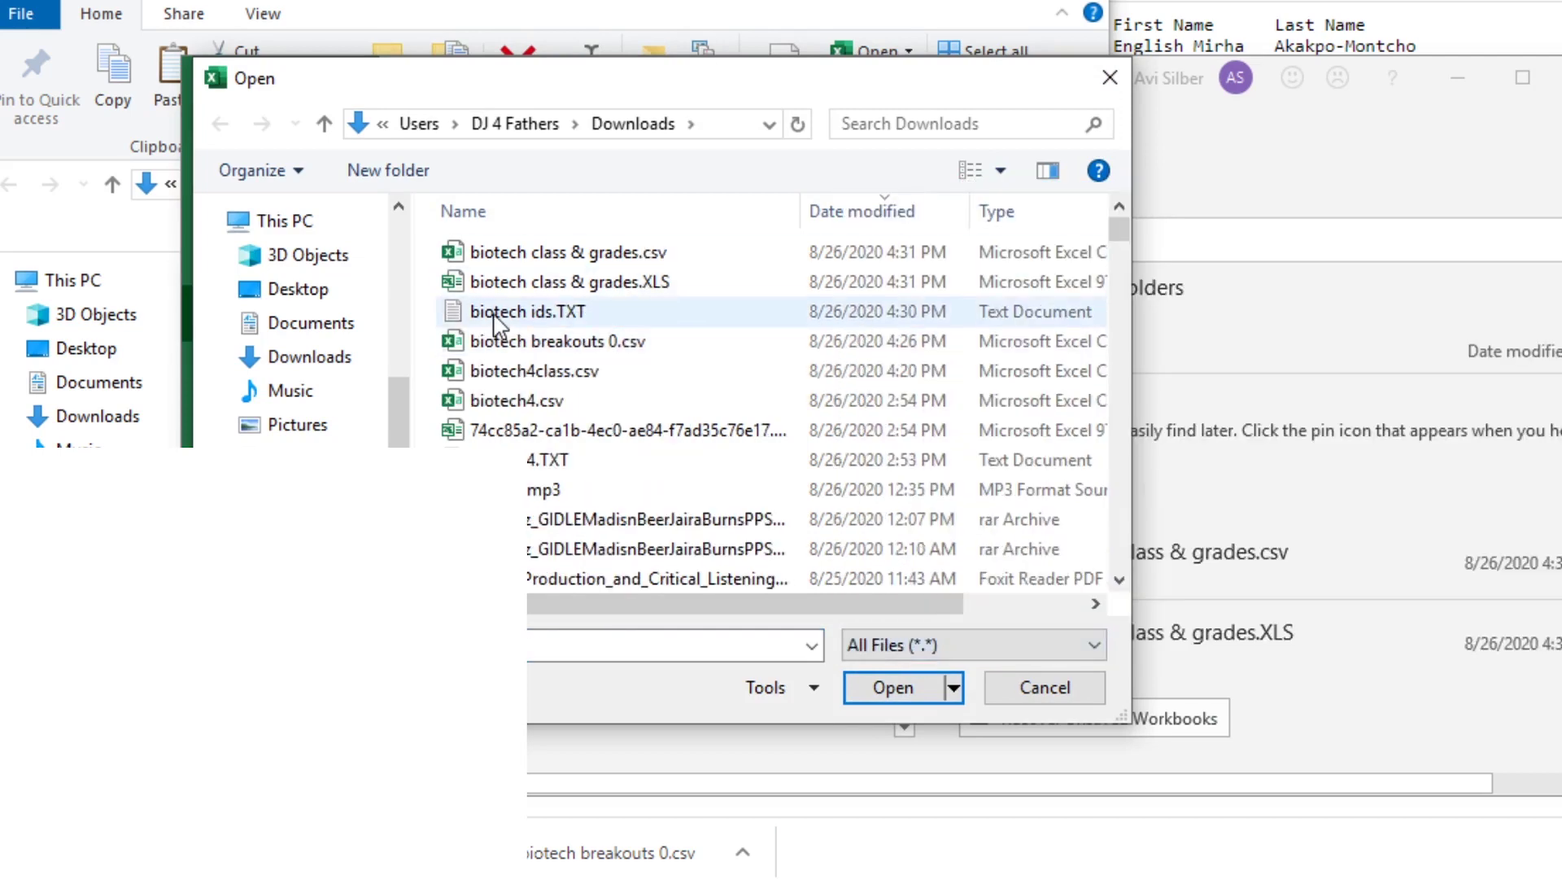
{"action": "double_click", "coordinate": [495, 317]}
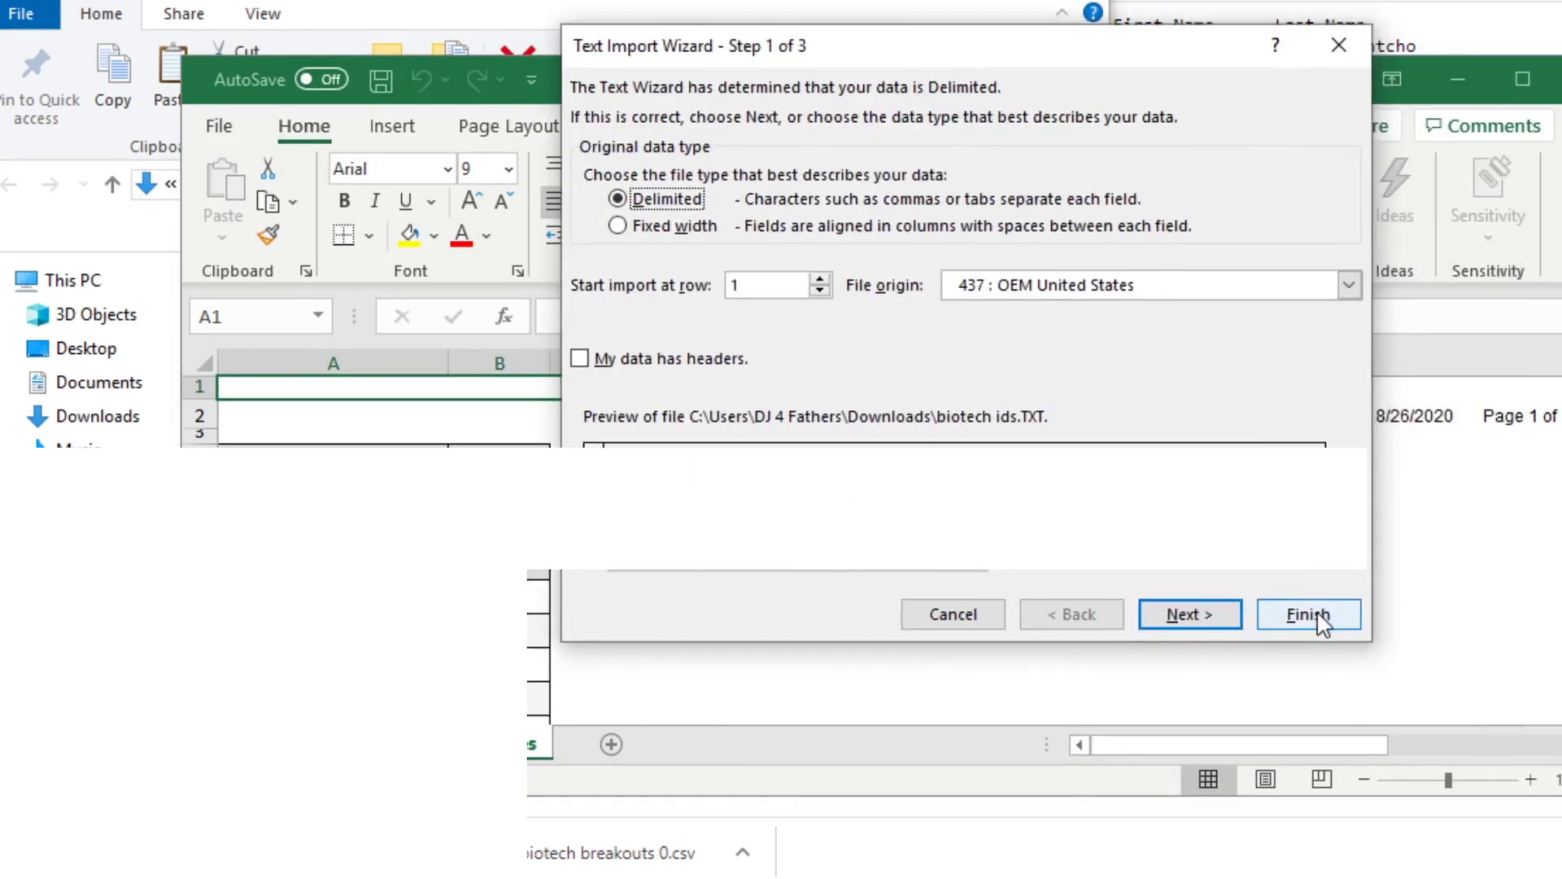
{"action": "left_click", "coordinate": [1308, 615]}
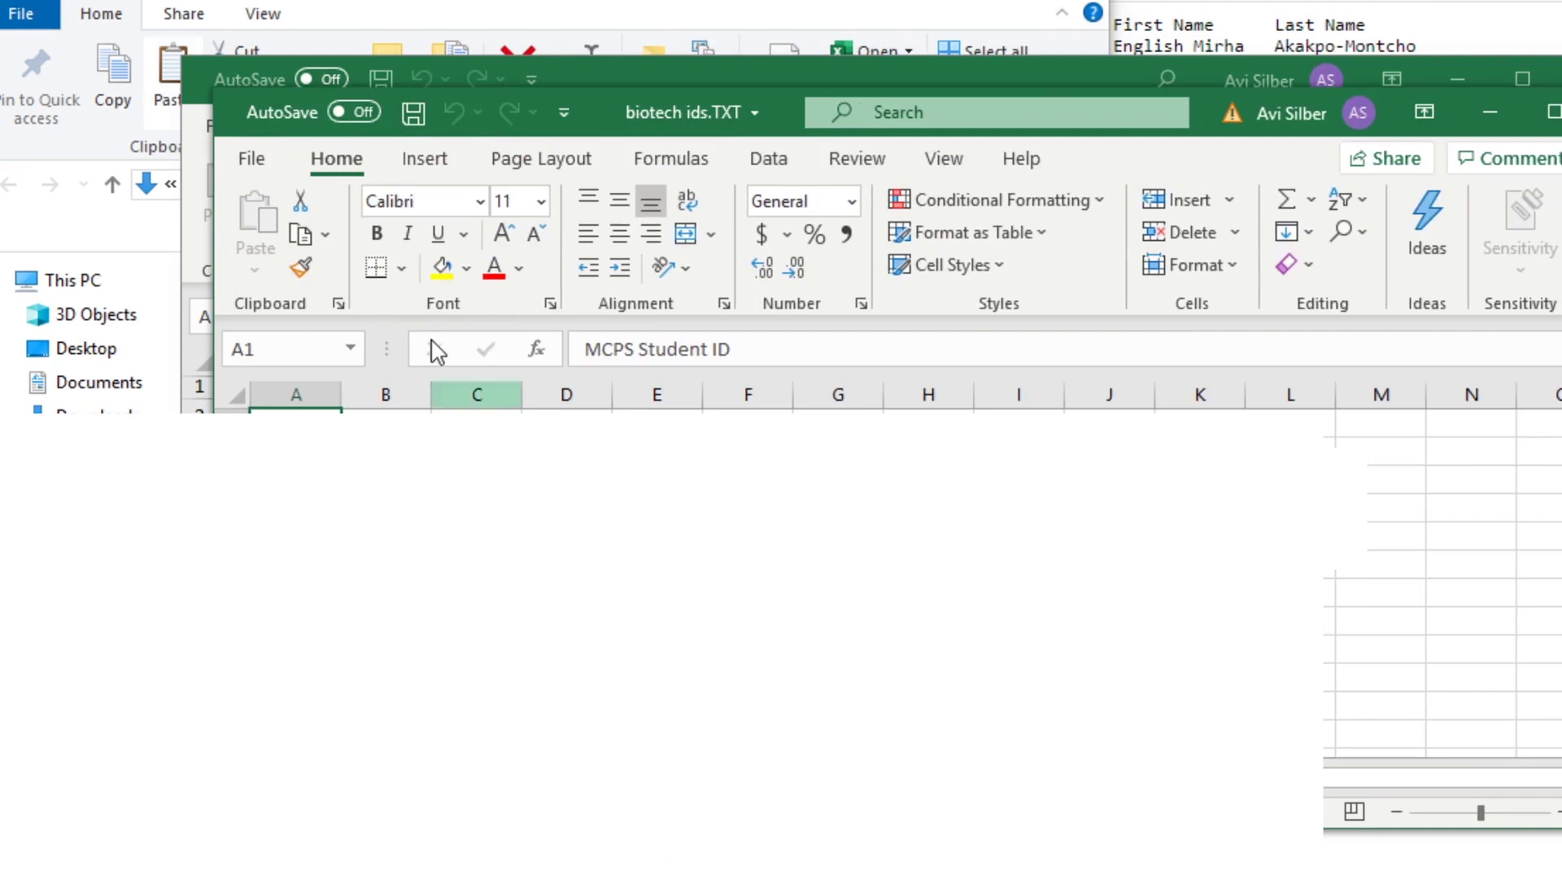
- Save the student ID list in Downloads as biotech ids in CSV format
{"action": "left_click", "coordinate": [252, 159]}
{"action": "left_click", "coordinate": [301, 539]}
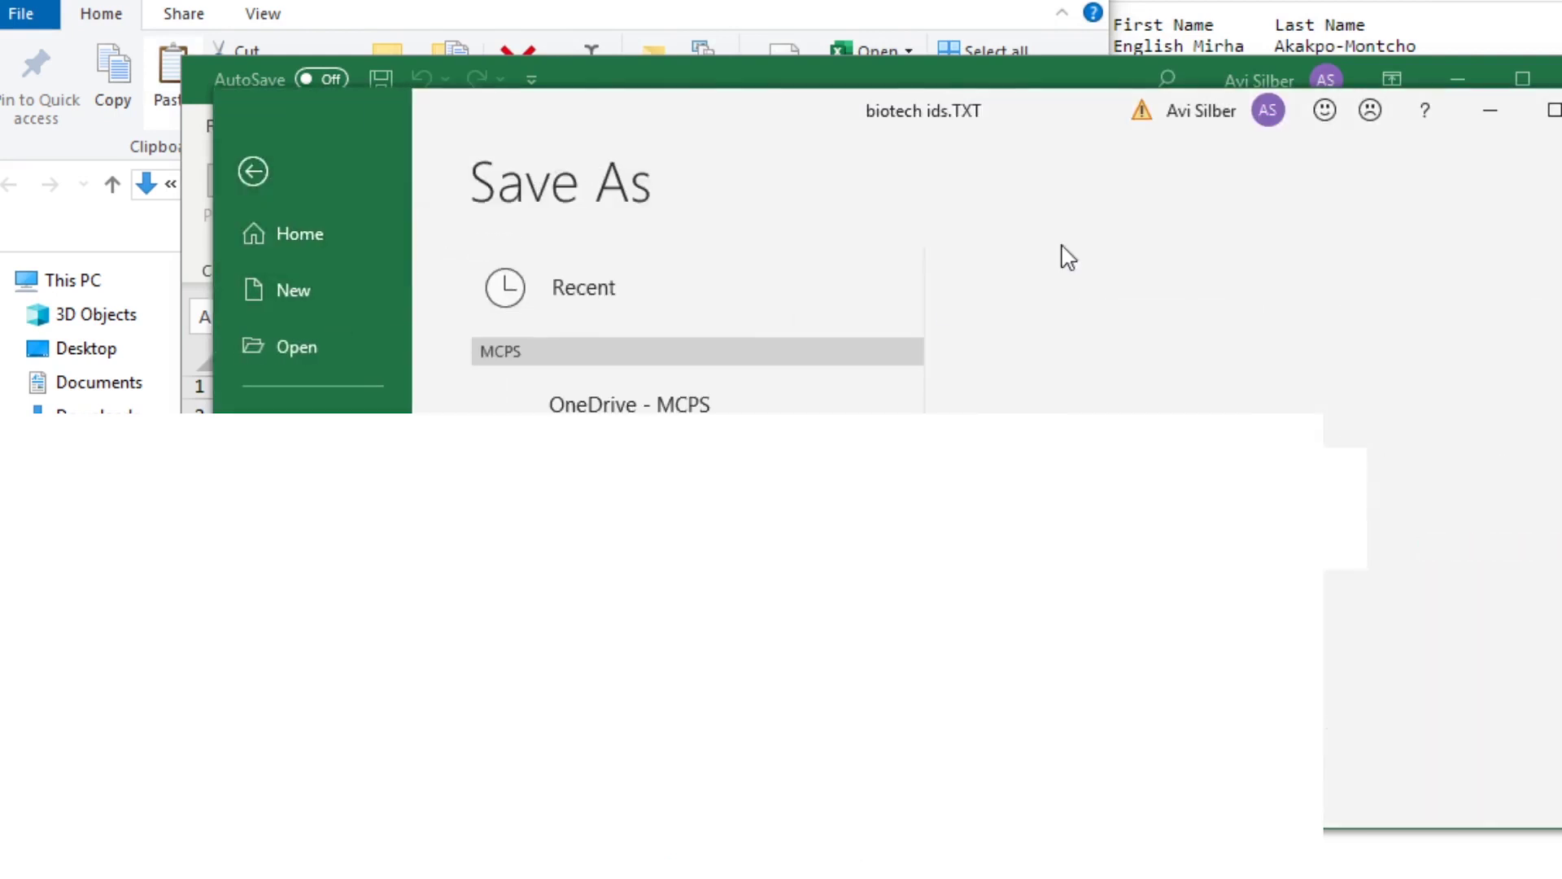
{"action": "left_click", "coordinate": [1312, 341]}
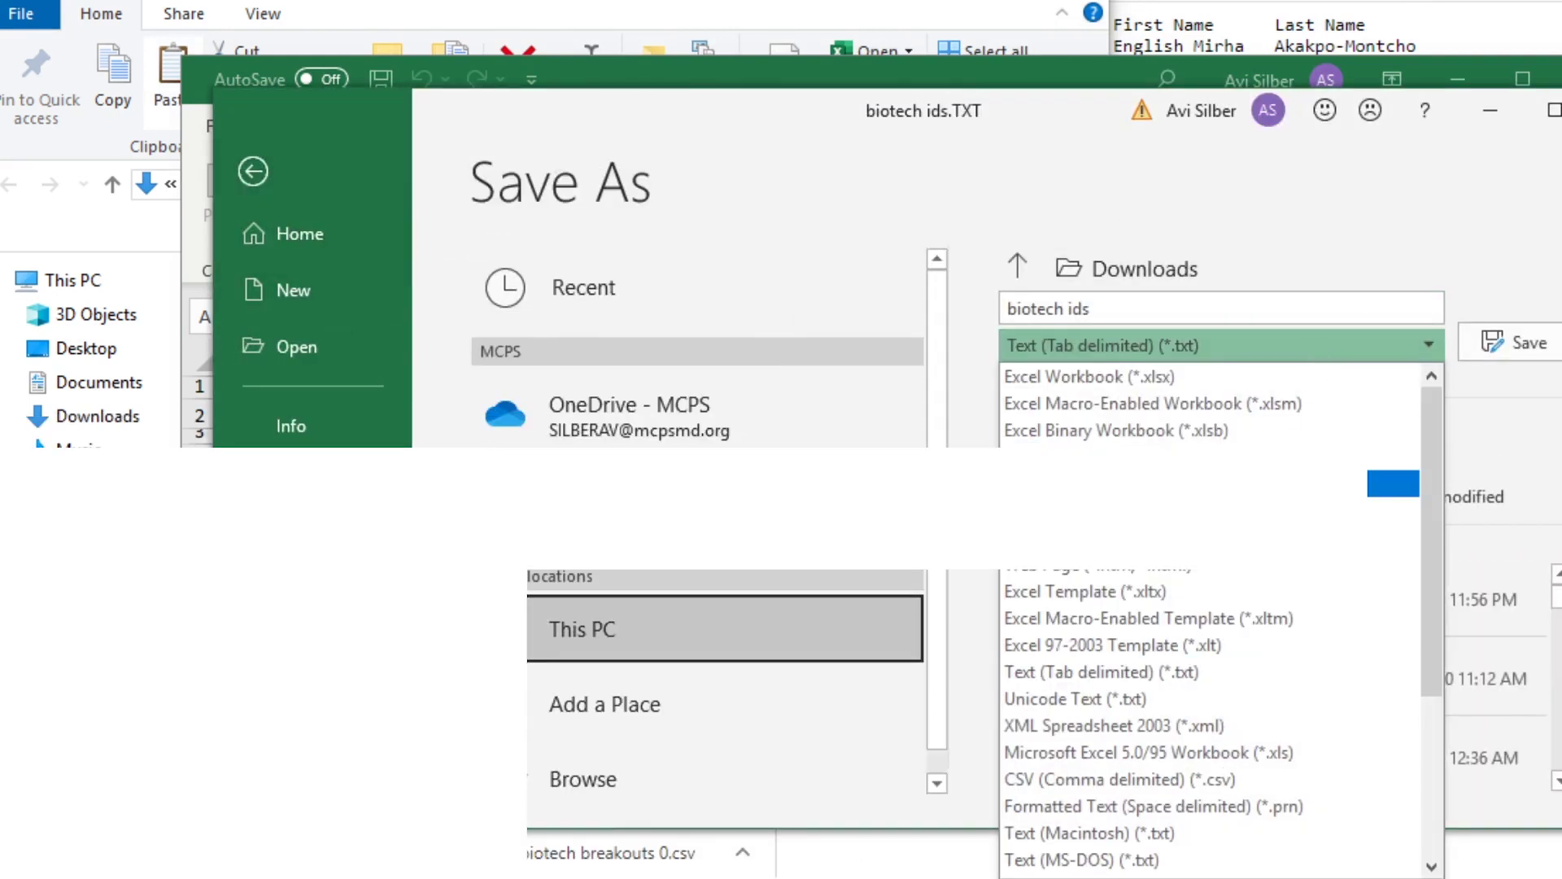
{"action": "left_click", "coordinate": [1220, 483]}
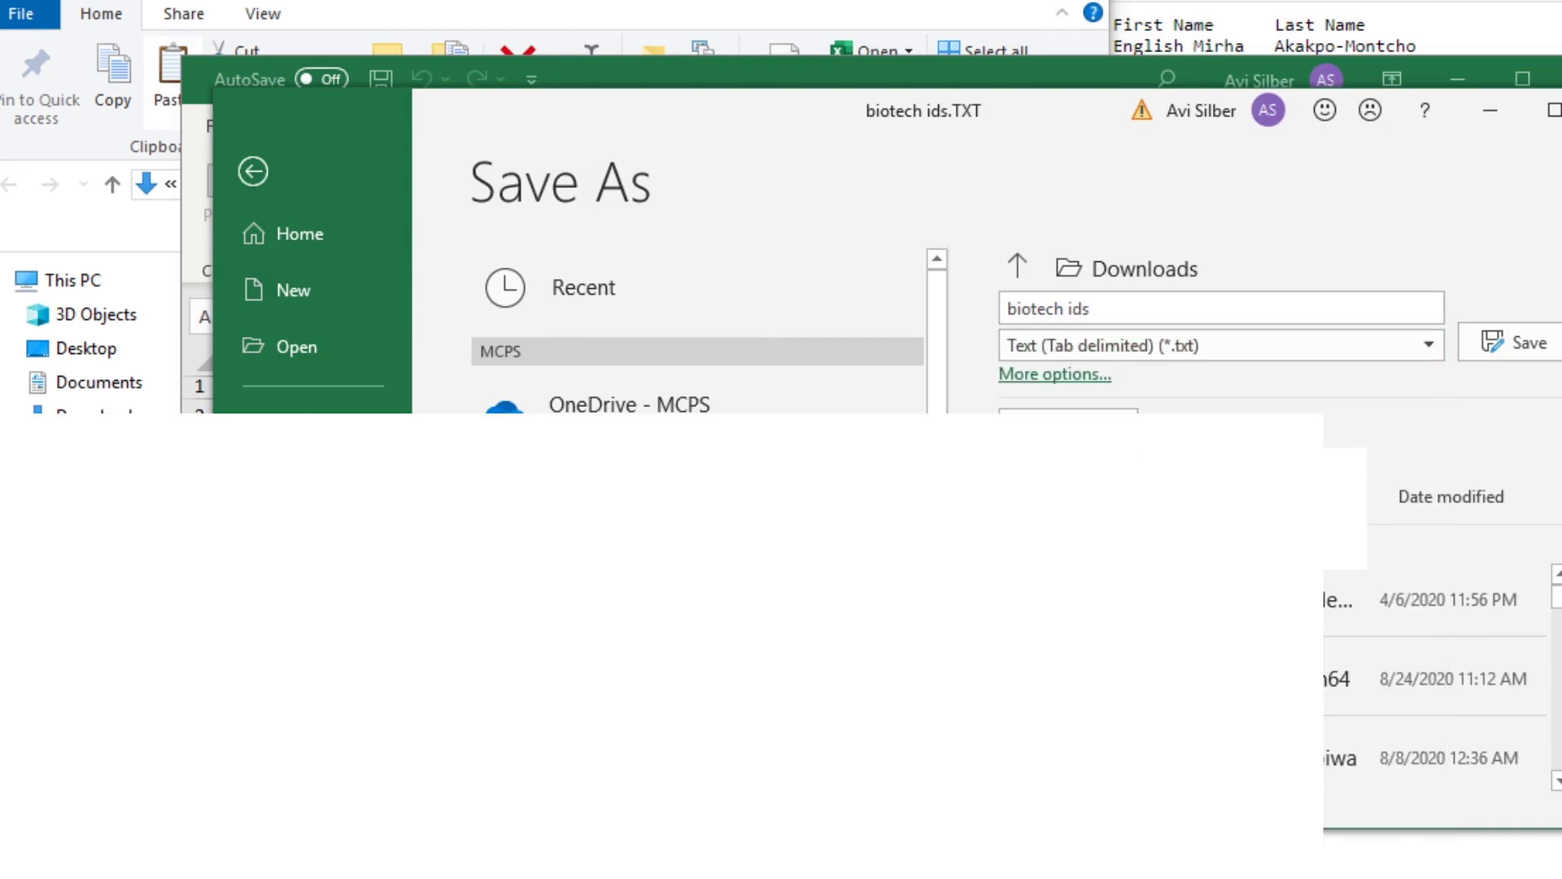
{"action": "left_click", "coordinate": [1513, 343]}
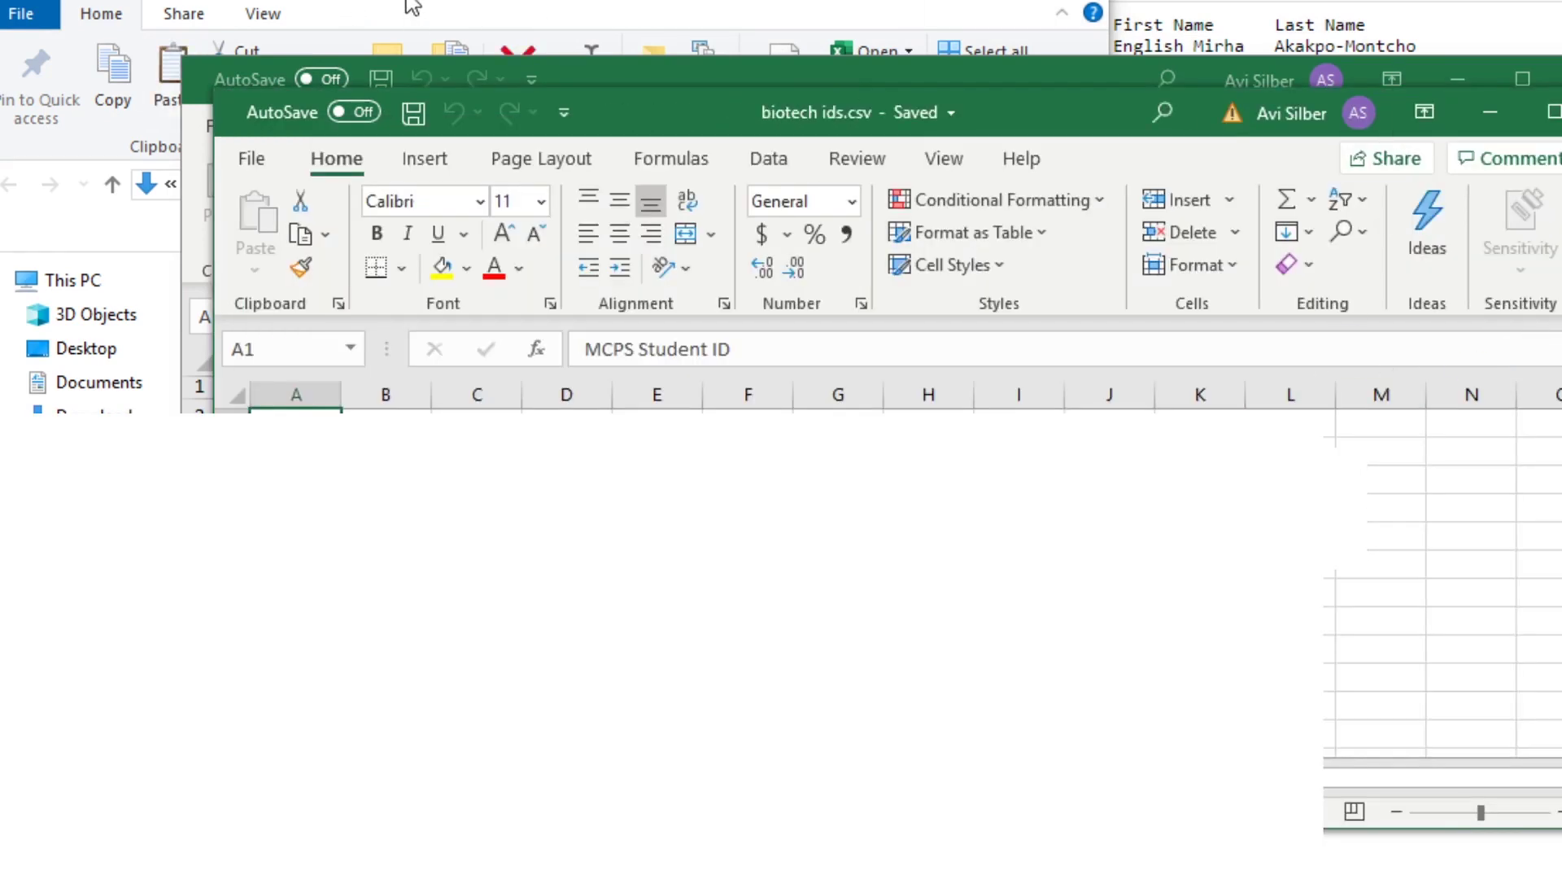
- Switch to the grouping web page in the browser and load biotech class & grades.csv
{"action": "left_click", "coordinate": [412, 8]}
{"action": "left_click", "coordinate": [475, 317]}
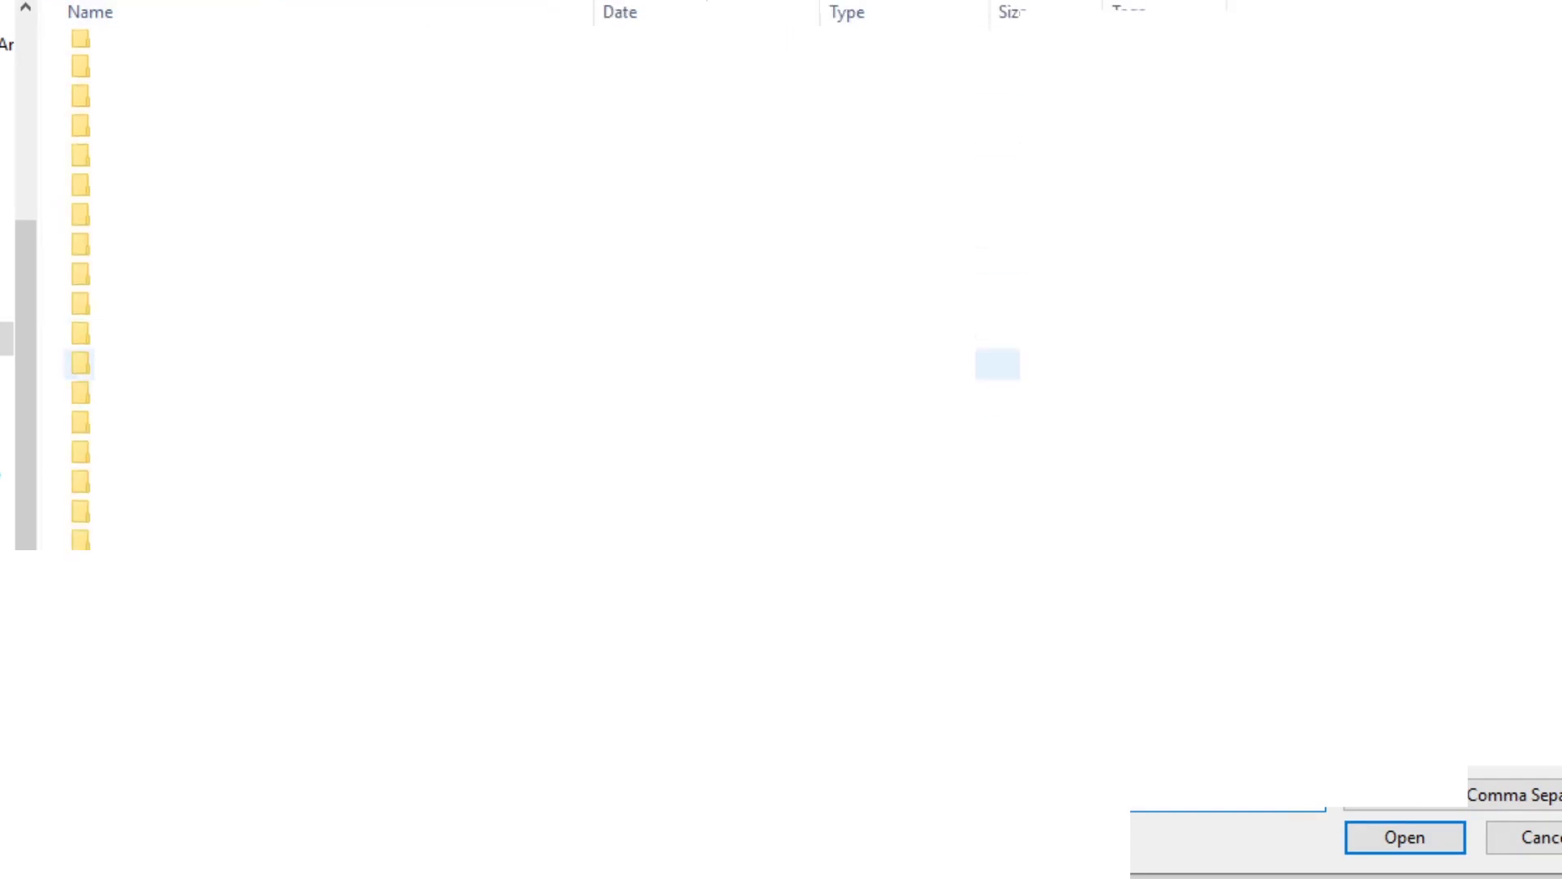
{"action": "scroll", "coordinate": [289, 325], "scroll_direction": "down", "scroll_amount": 1}
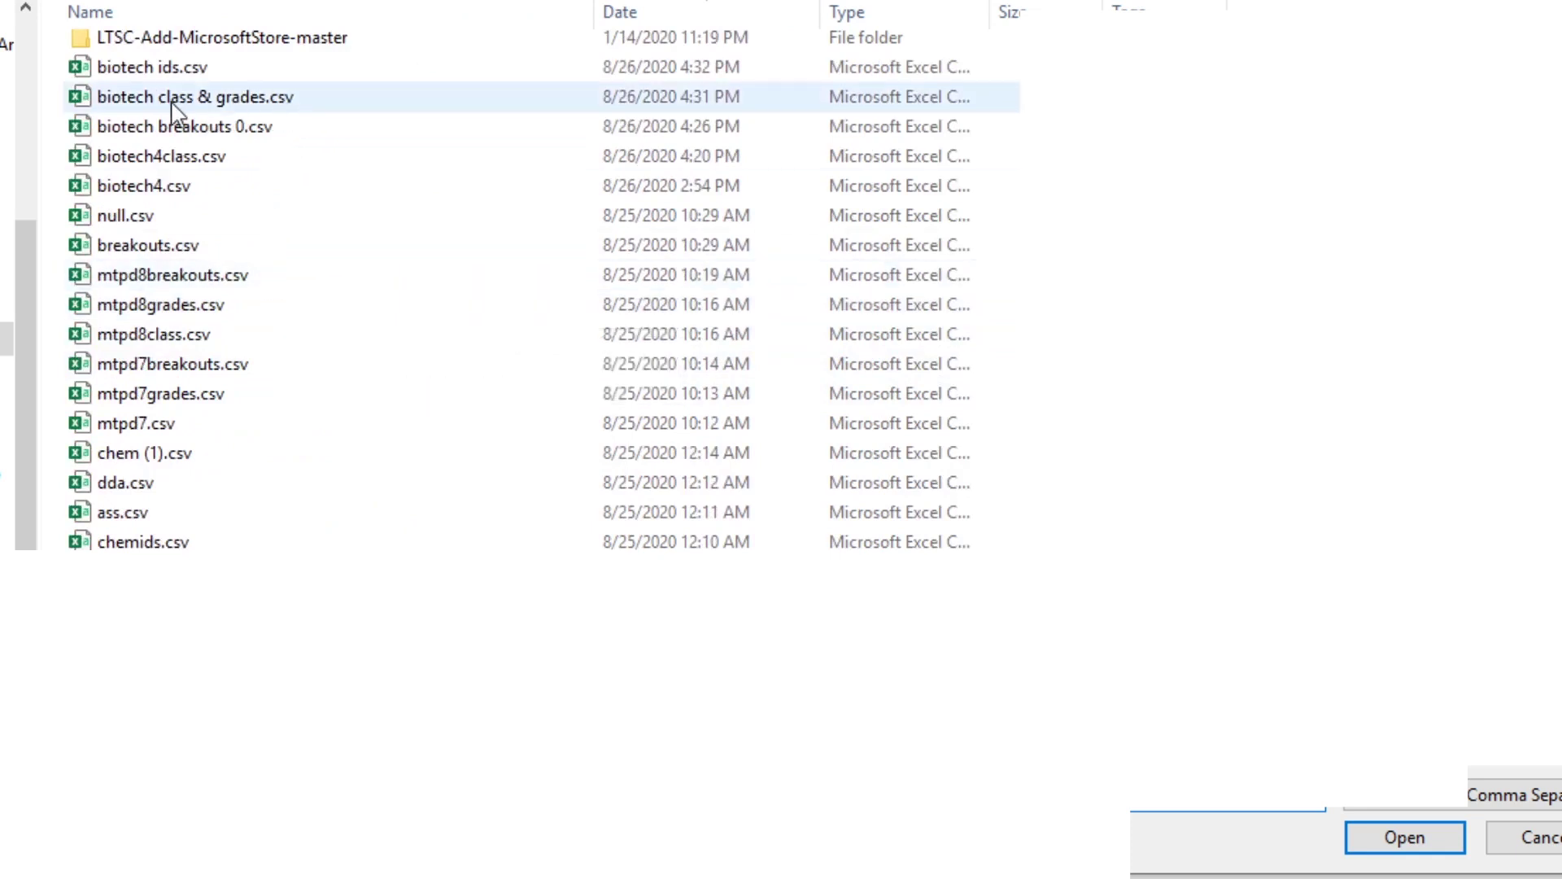
{"action": "left_click", "coordinate": [212, 102]}
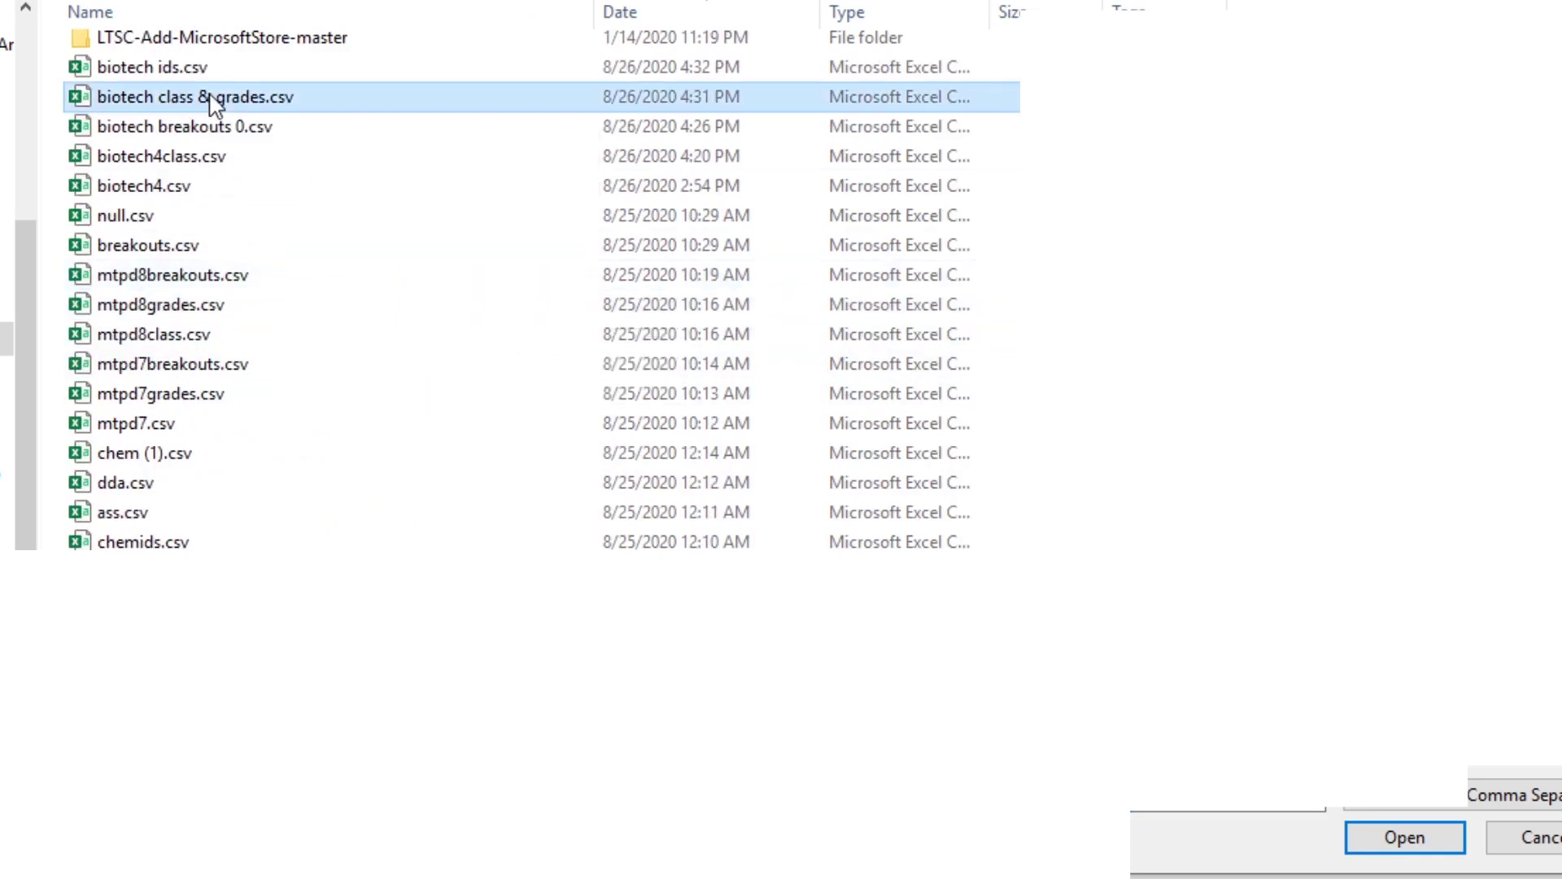
{"action": "double_click", "coordinate": [213, 98]}
- Submit the score borders for the 3 groups and generate student groups by size with 4 as the group size
{"action": "scroll", "coordinate": [823, 90], "scroll_direction": "down", "scroll_amount": 2}
{"action": "left_click", "coordinate": [841, 56]}
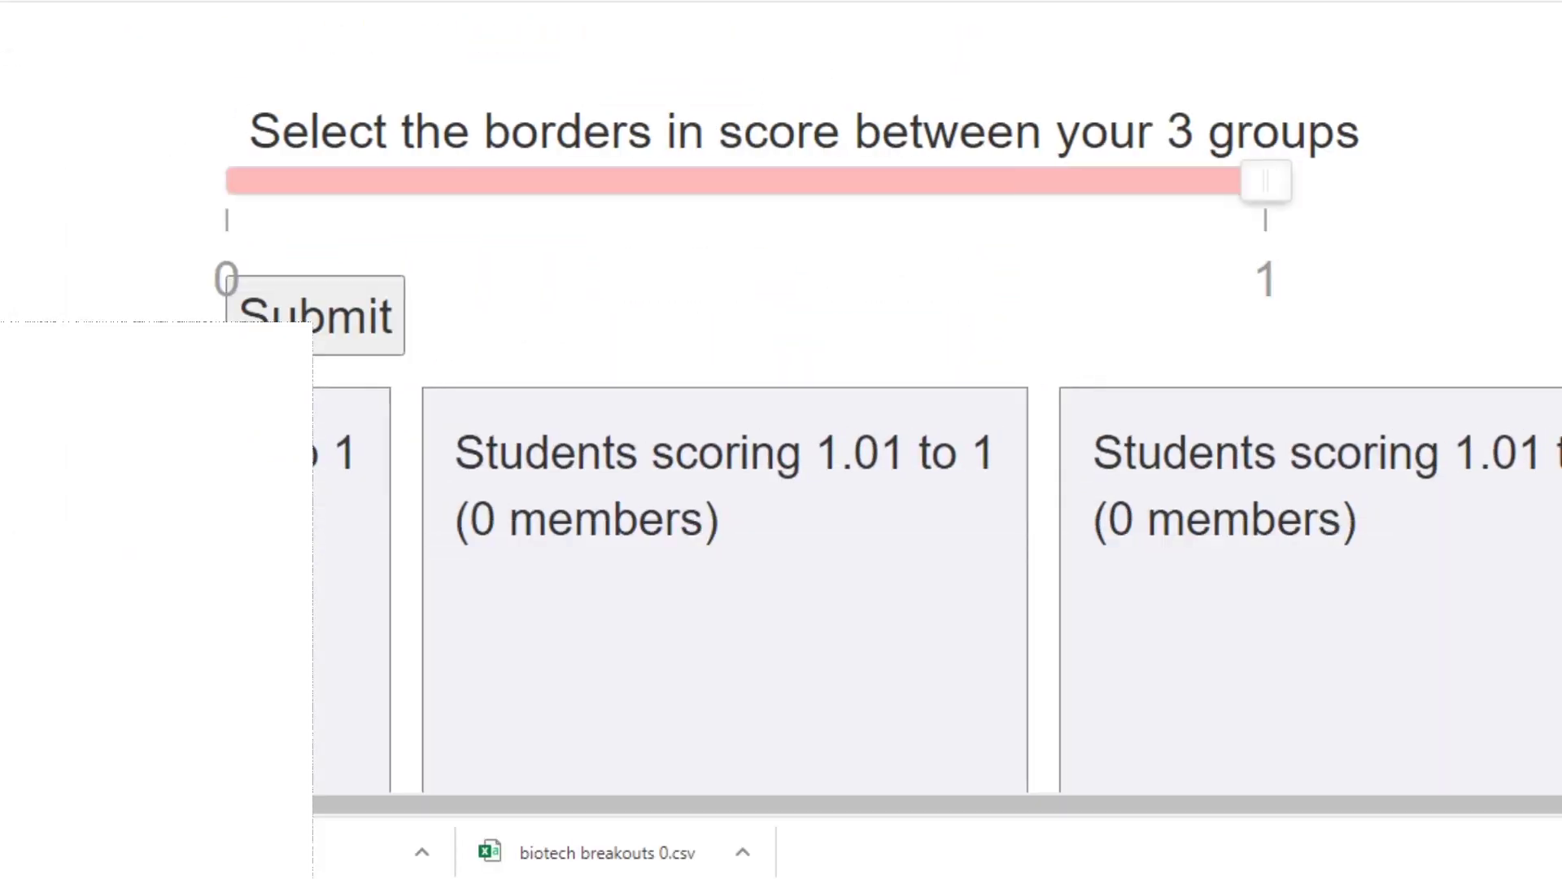
{"action": "left_click", "coordinate": [317, 315]}
{"action": "left_click", "coordinate": [1078, 47]}
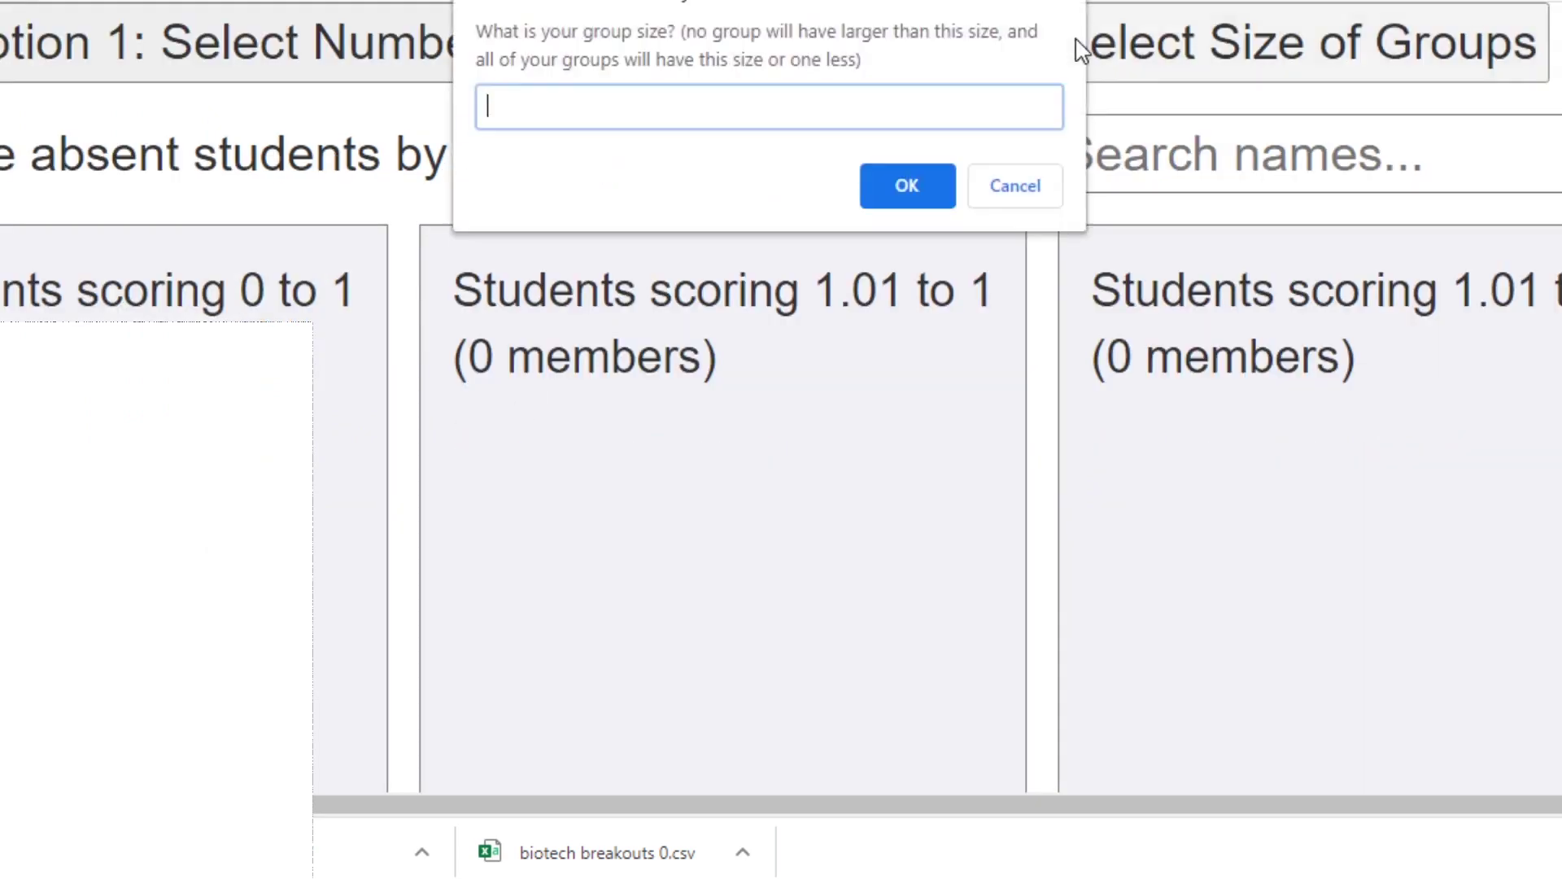
{"action": "type", "text": "4"}
{"action": "key", "text": "Return"}
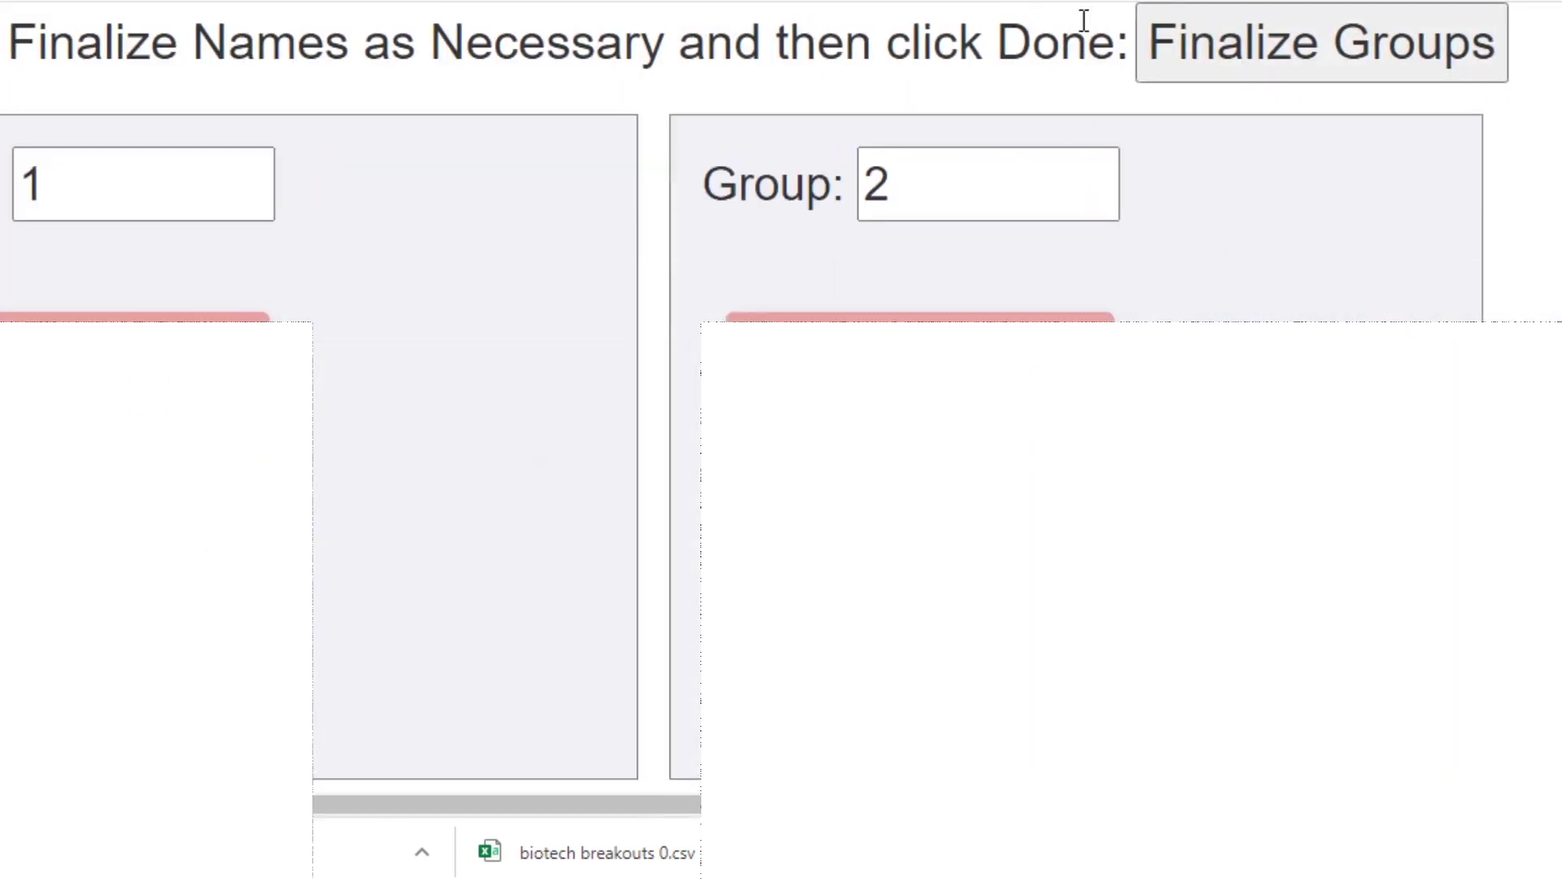
- Finalize the groups and export them for MCPS Zoom breakout rooms using the class list CSV, naming the file biotech breakouts 8-26-2020
{"action": "left_click", "coordinate": [1224, 60]}
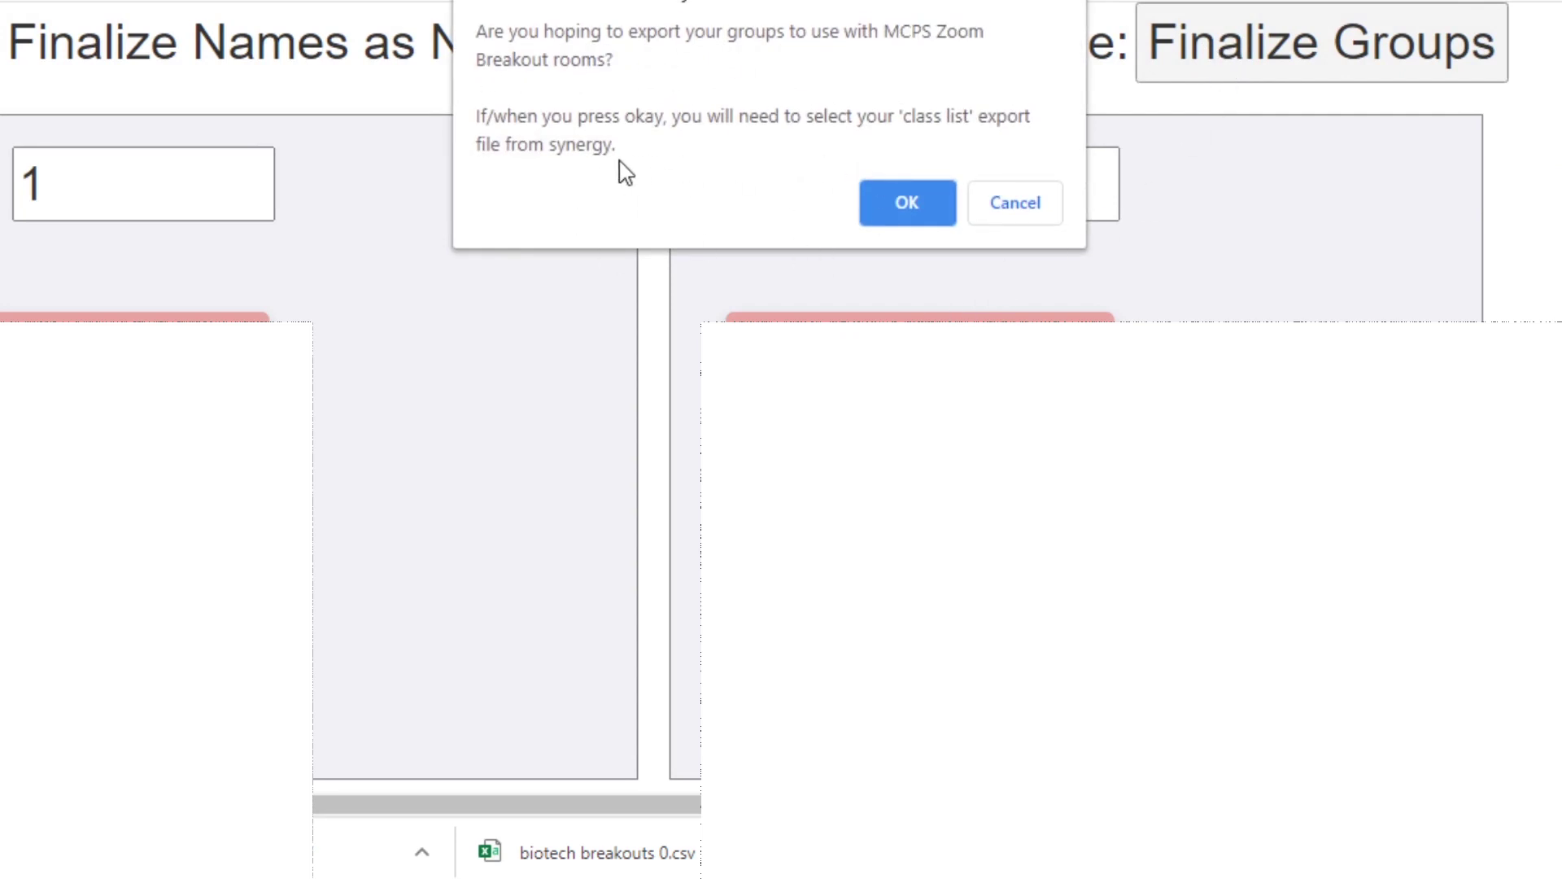
{"action": "left_click", "coordinate": [900, 198]}
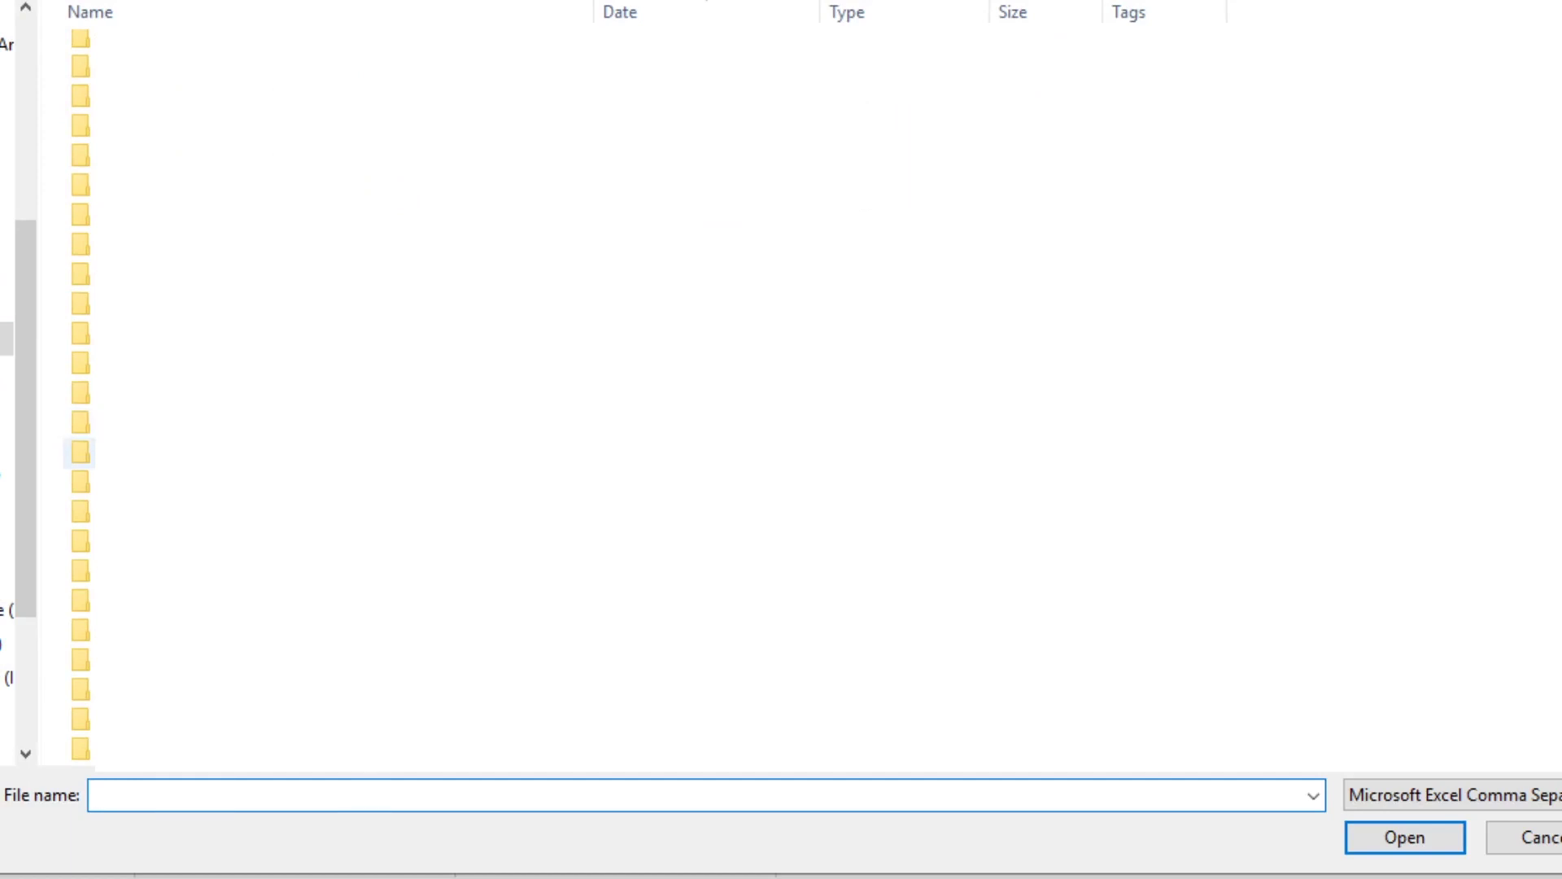
{"action": "double_click", "coordinate": [168, 157]}
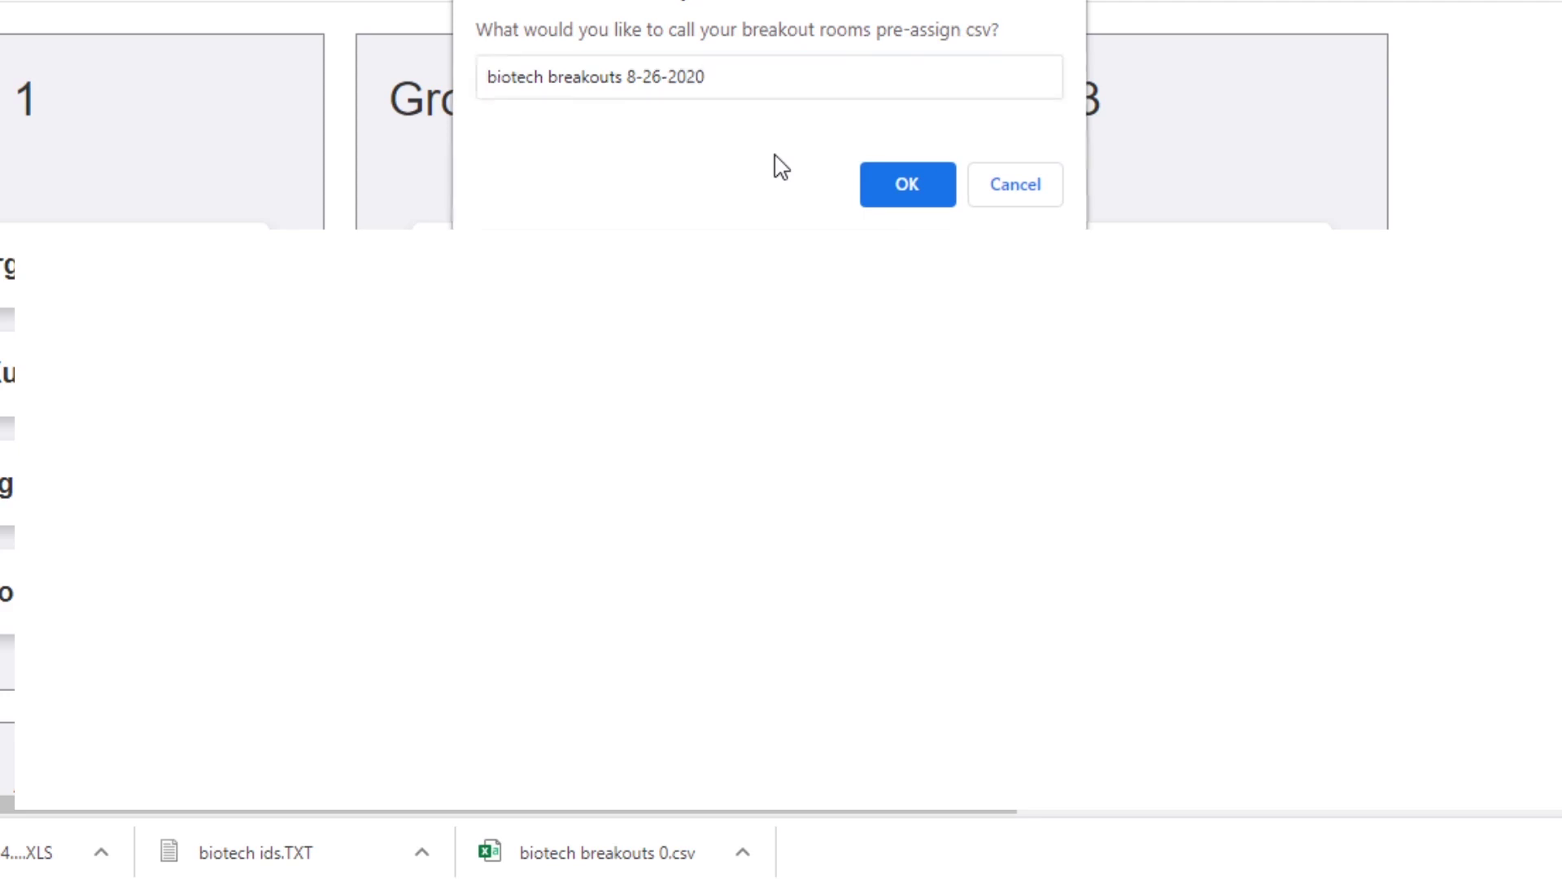
{"action": "key", "text": "Return"}
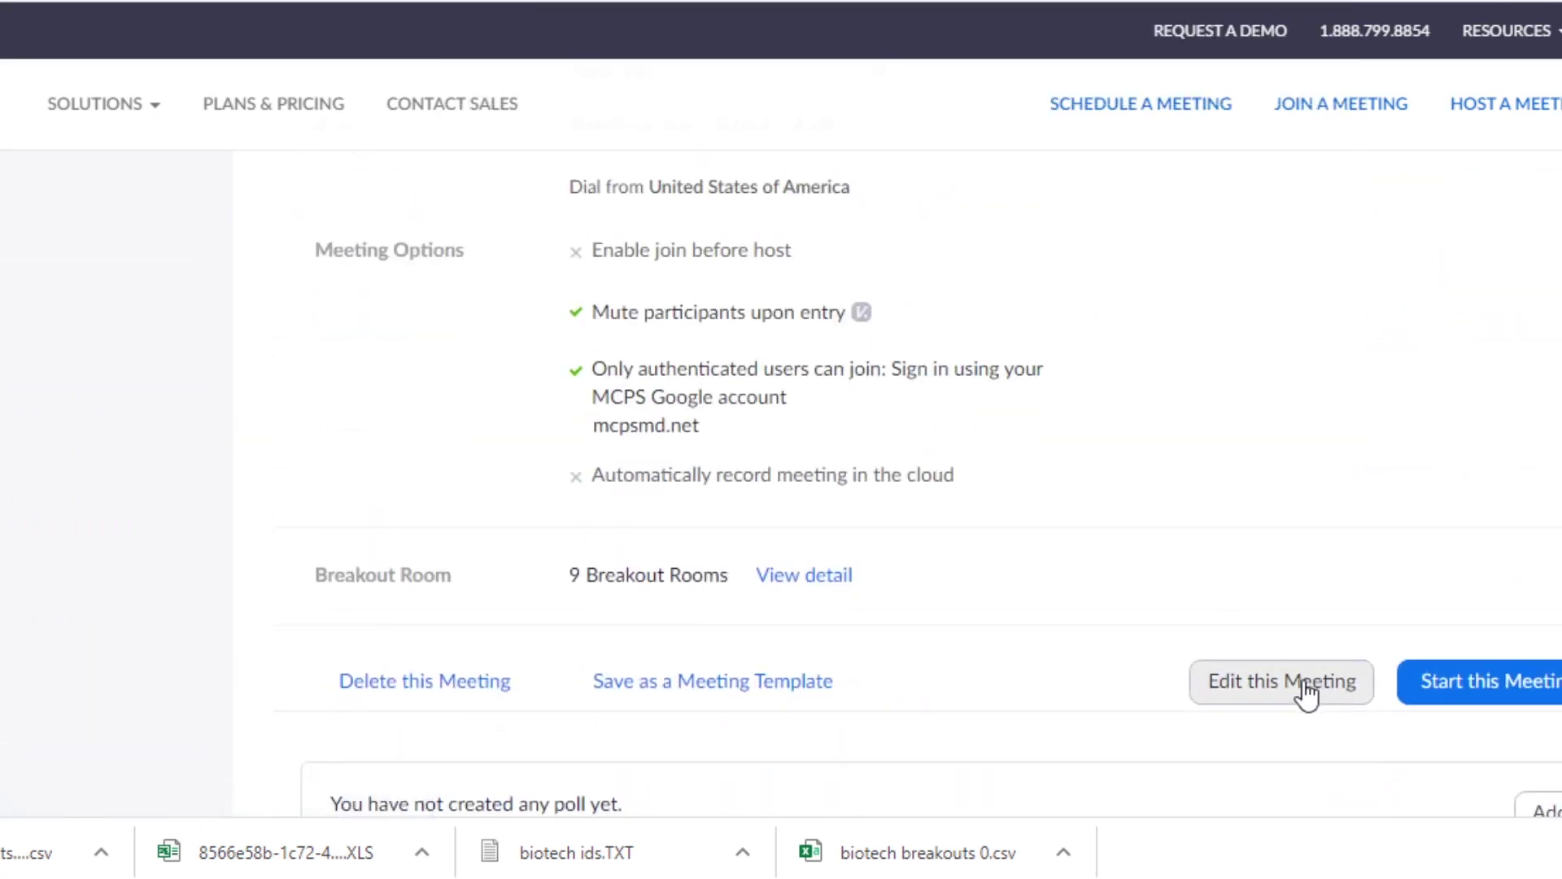
- Edit the Zoom meeting and import its breakout room pre-assignments from the exported breakouts CSV
{"action": "left_click", "coordinate": [1308, 694]}
{"action": "scroll", "coordinate": [782, 488], "scroll_direction": "down", "scroll_amount": 10}
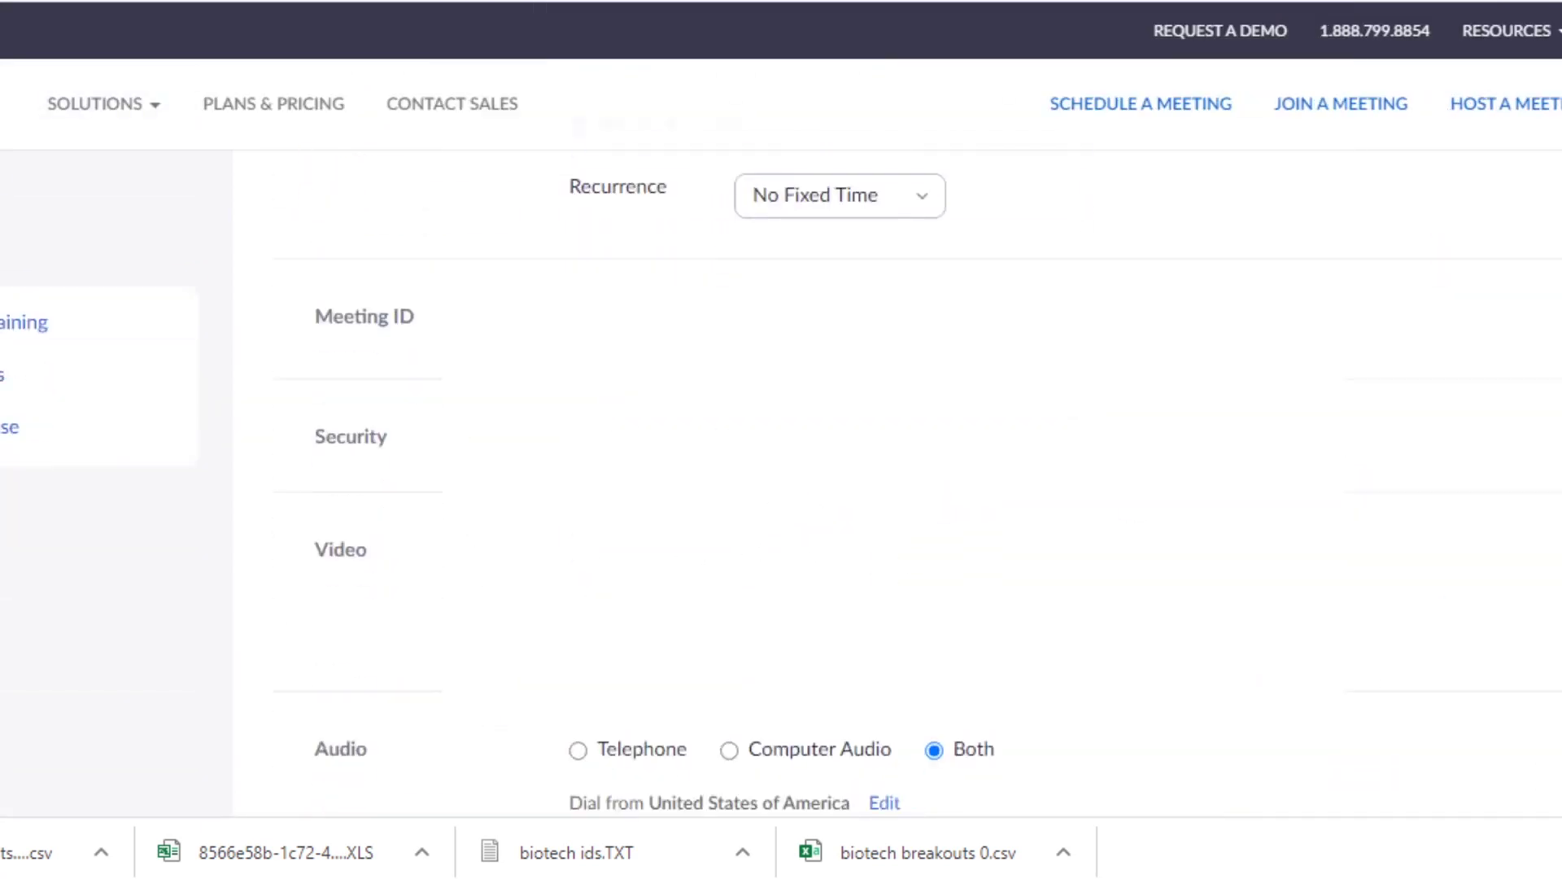
{"action": "scroll", "coordinate": [827, 506], "scroll_direction": "down", "scroll_amount": 5}
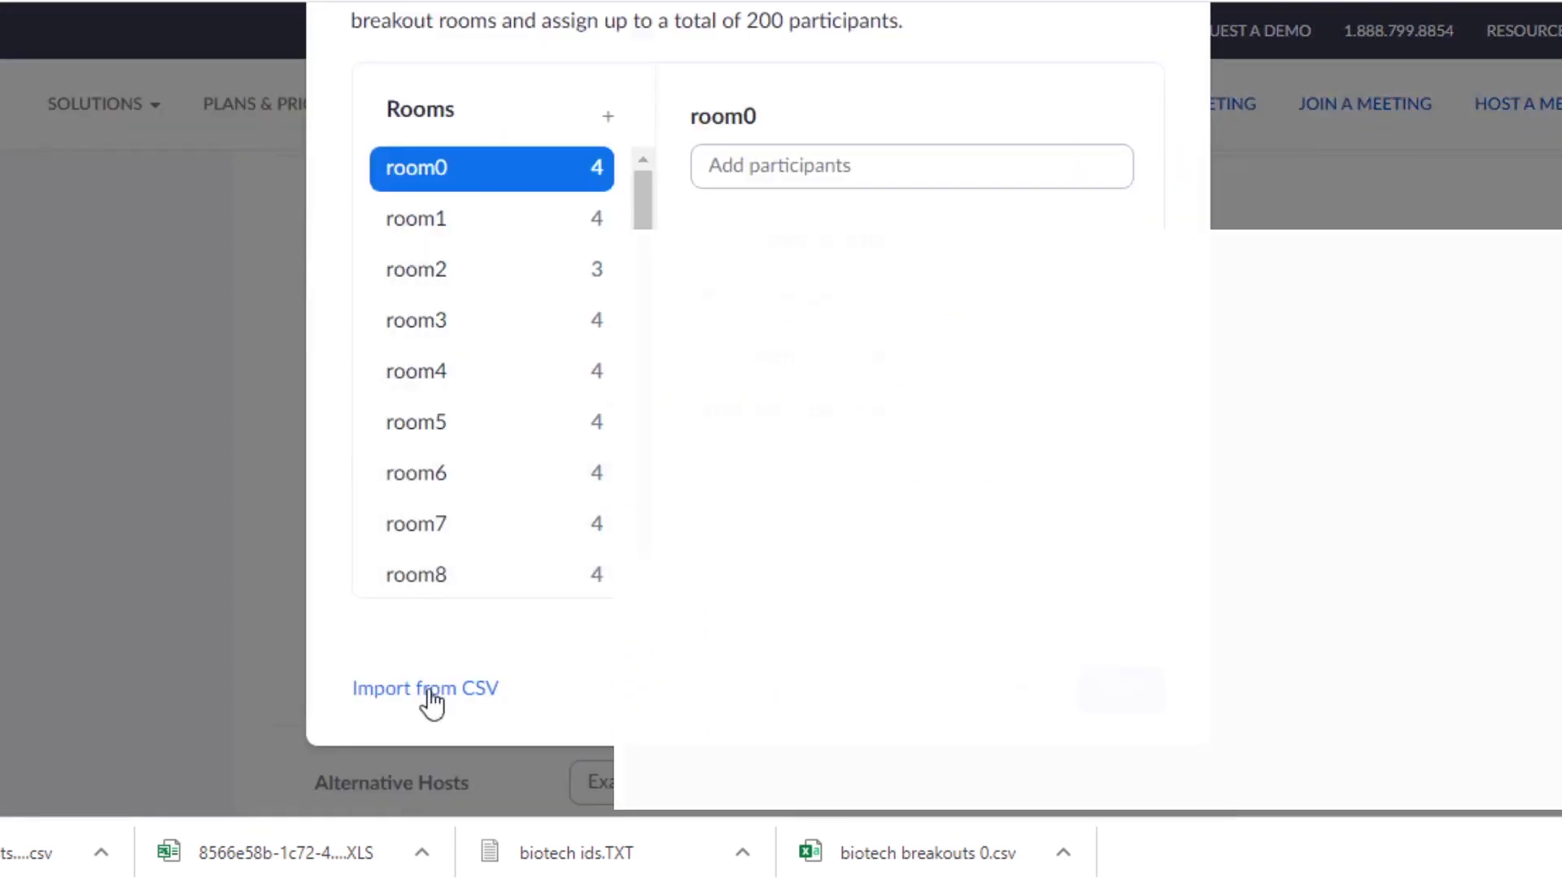
{"action": "left_click", "coordinate": [395, 691]}
{"action": "left_click_drag", "start_coordinate": [928, 852], "coordinate": [505, 280]}
{"action": "scroll", "coordinate": [568, 540], "scroll_direction": "down", "scroll_amount": 1}
{"action": "scroll", "coordinate": [523, 390], "scroll_direction": "up", "scroll_amount": 1}
{"action": "scroll", "coordinate": [521, 472], "scroll_direction": "down", "scroll_amount": 1}
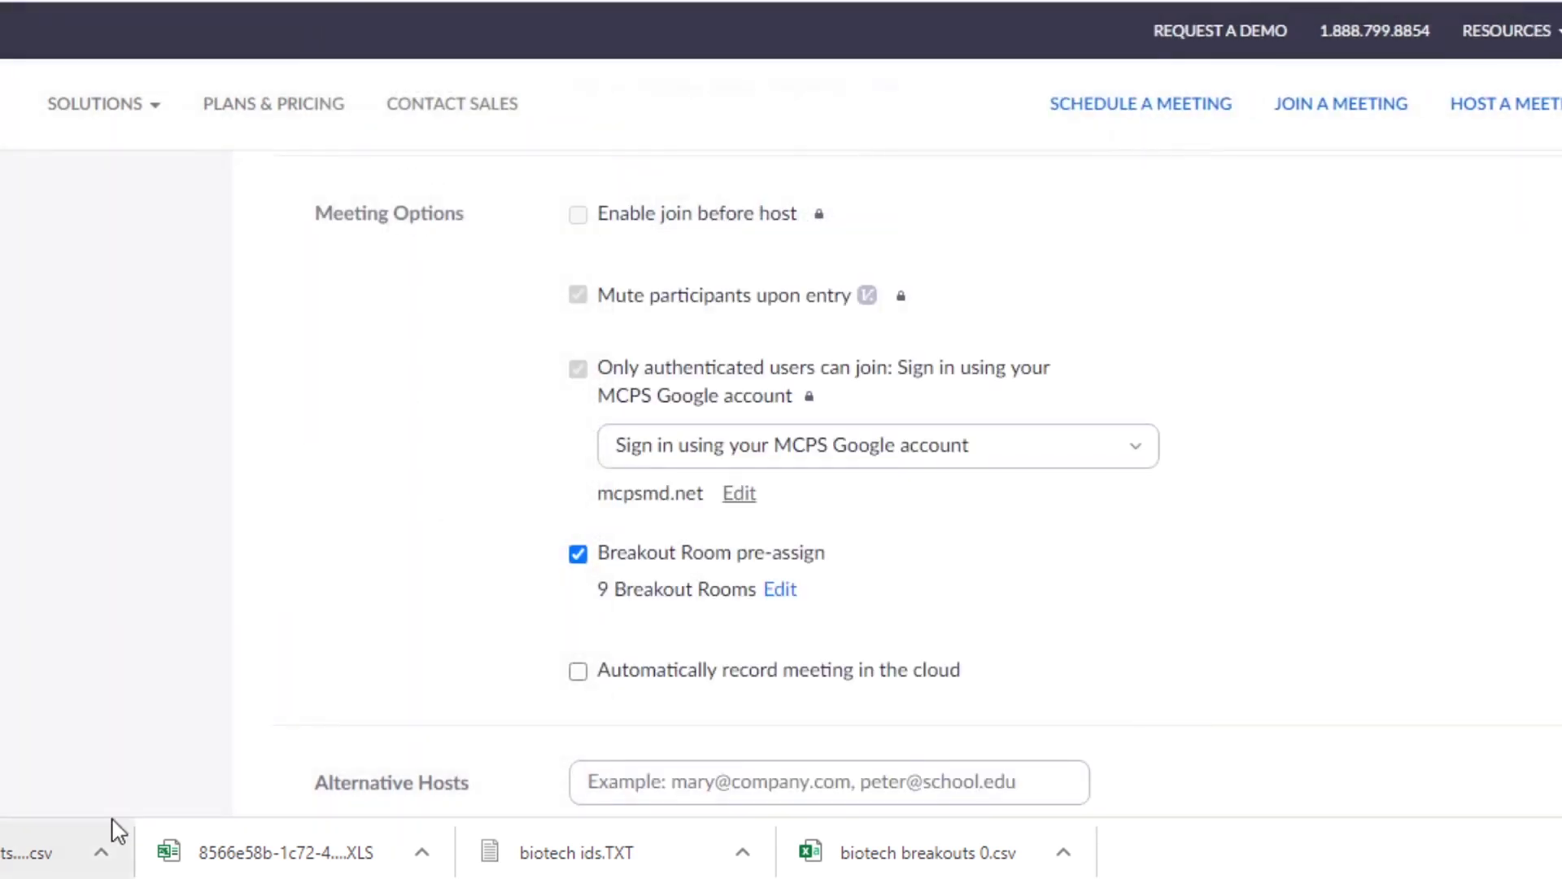